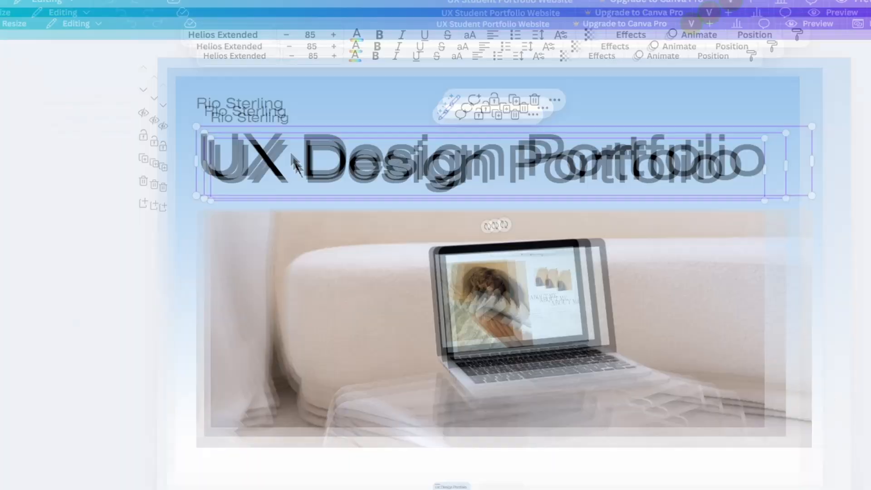
Replace the portfolio page's main heading with "LEARNLITE EXPRESS" and reduce its font size.
text(LEARNLITE EXPRESS)
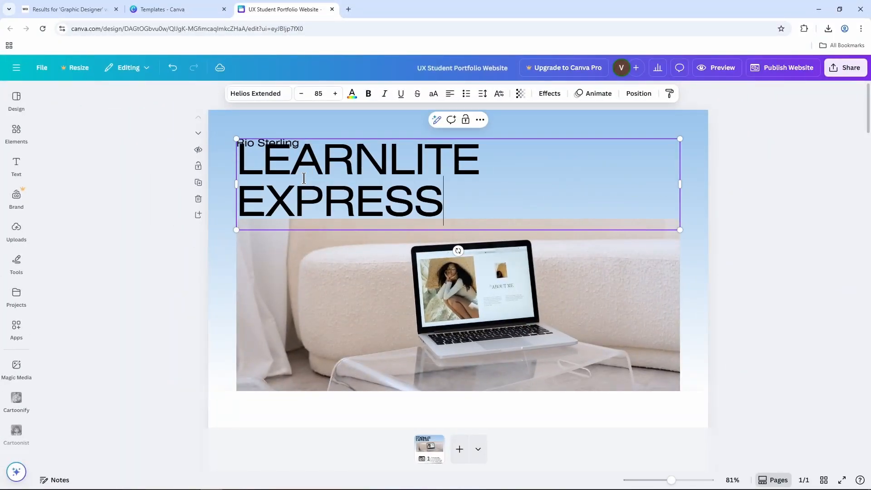
key(ctrl+a)
click(302, 95)
click(302, 94)
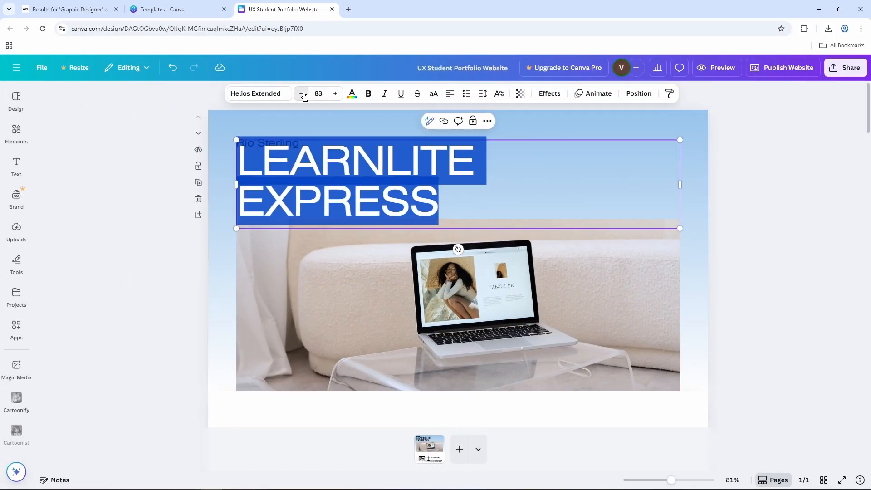
click(302, 95)
click(302, 94)
click(302, 95)
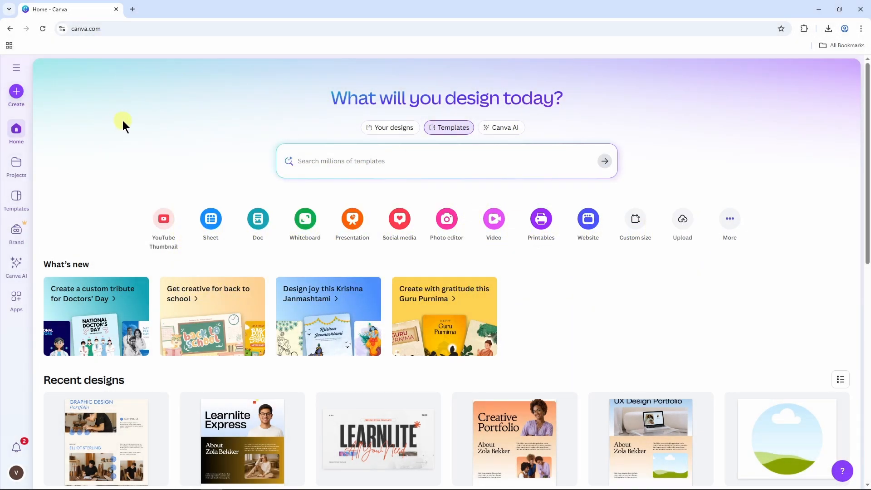
Search the template library for "portfolio".
click(18, 203)
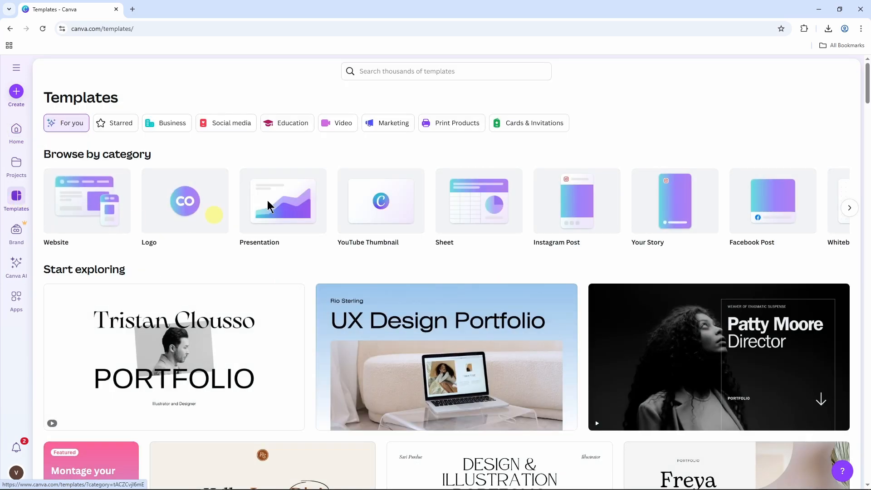
click(405, 71)
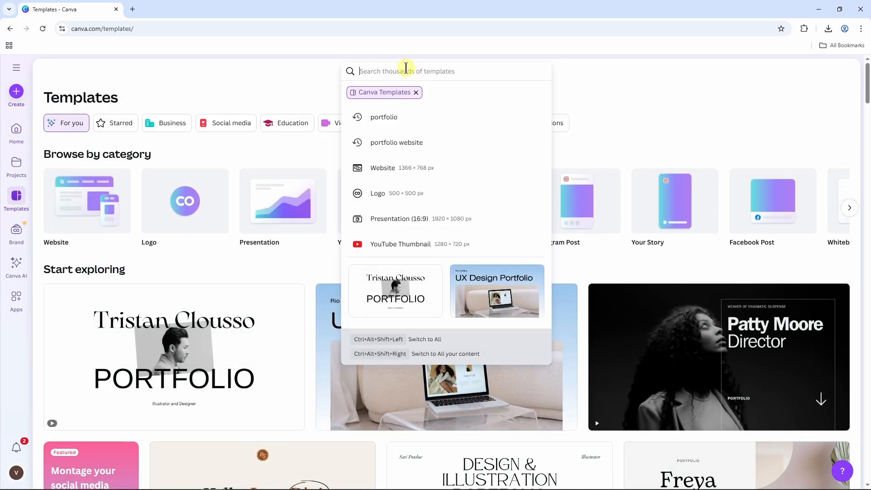
text(portfolio)
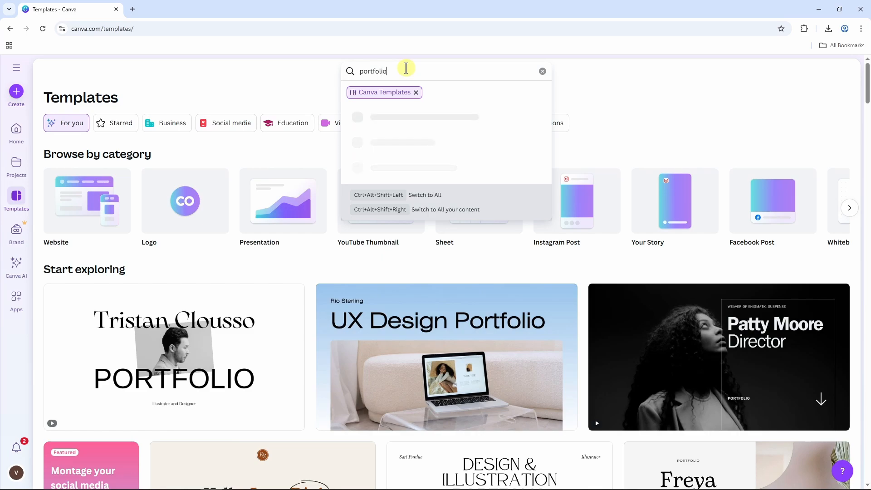
key(Return)
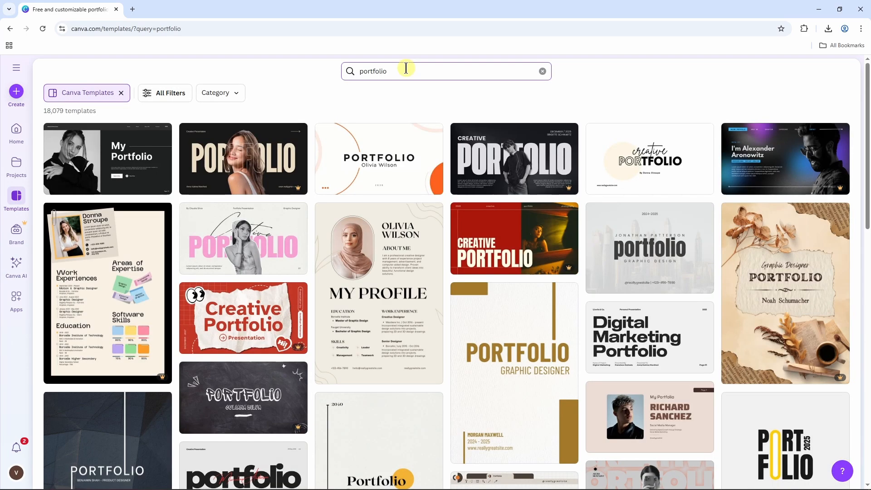
Filter the portfolio templates to the Website category.
click(179, 96)
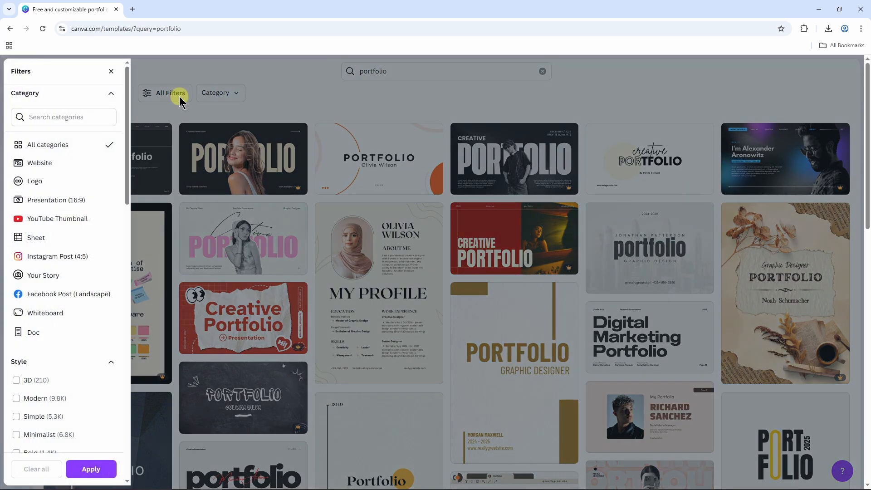
click(85, 163)
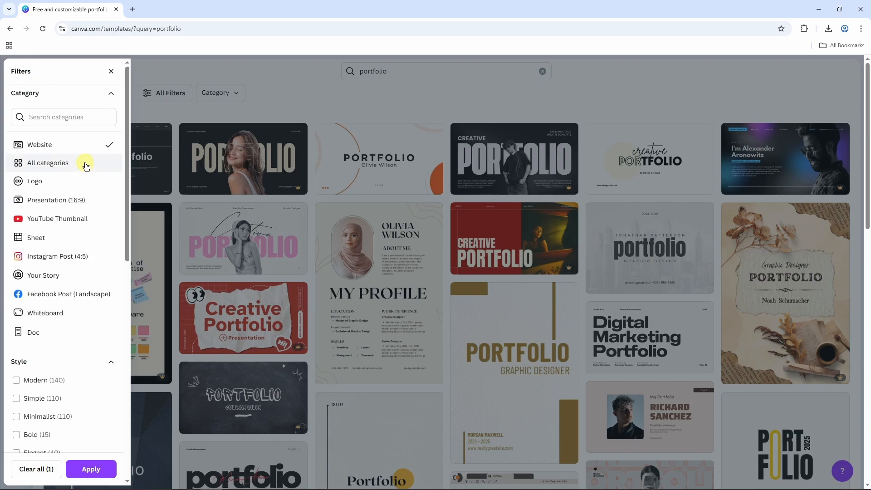
scroll(85, 165, down, 4)
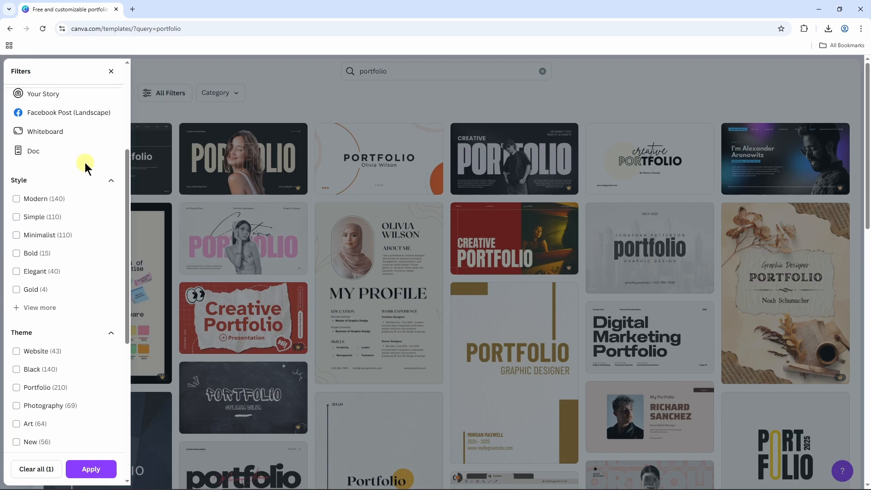
scroll(64, 181, down, 3)
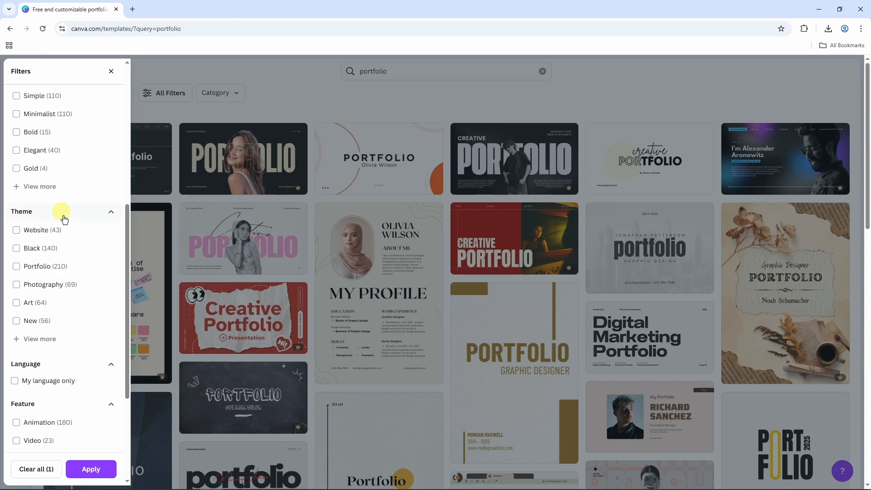
scroll(64, 227, down, 4)
scroll(64, 234, up, 10)
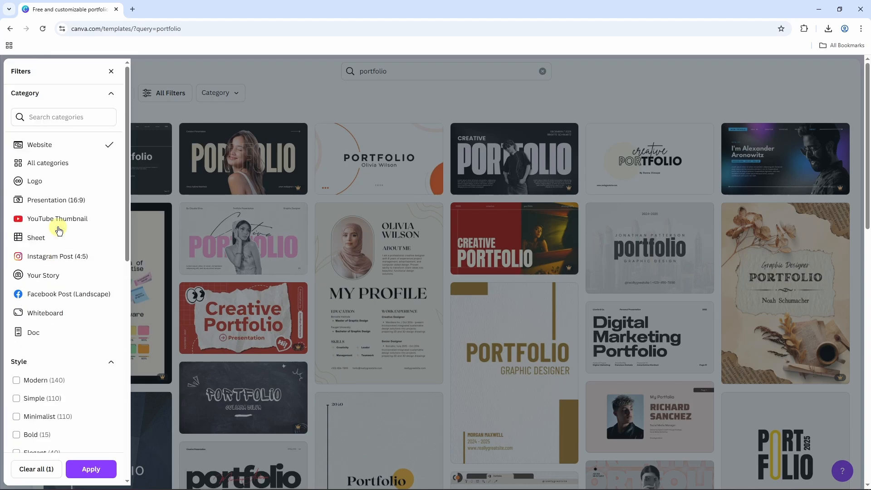
click(91, 469)
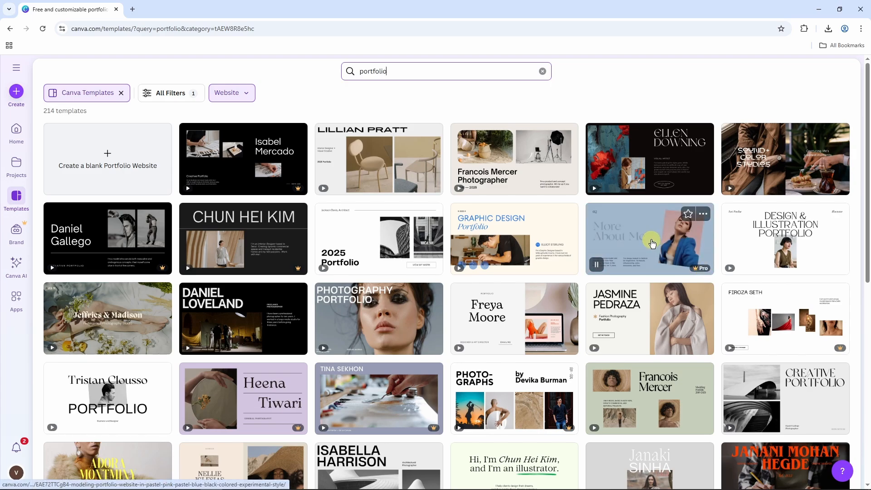
Open the blue and cream Graphic Design Portfolio website template and start customising it.
click(524, 251)
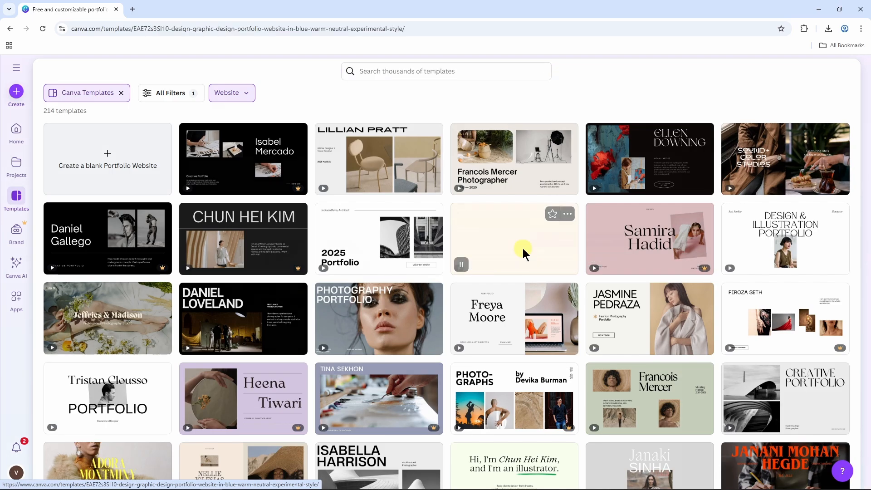
scroll(442, 247, down, 4)
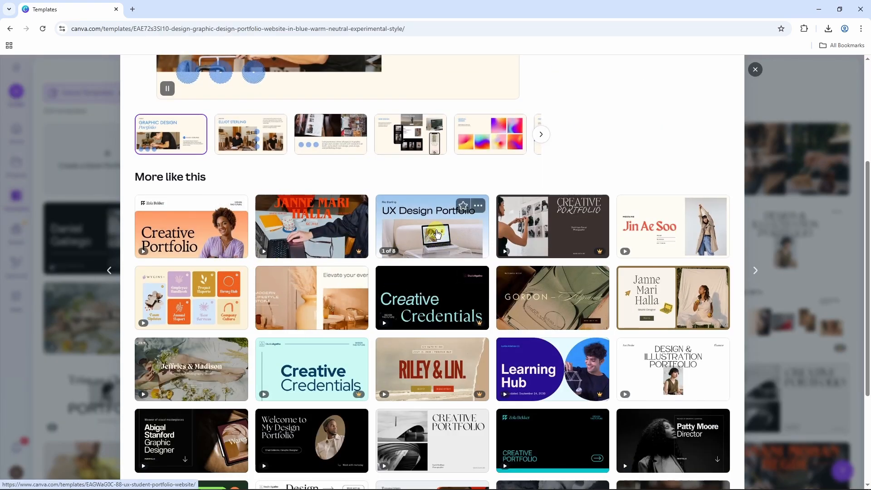
scroll(438, 233, up, 4)
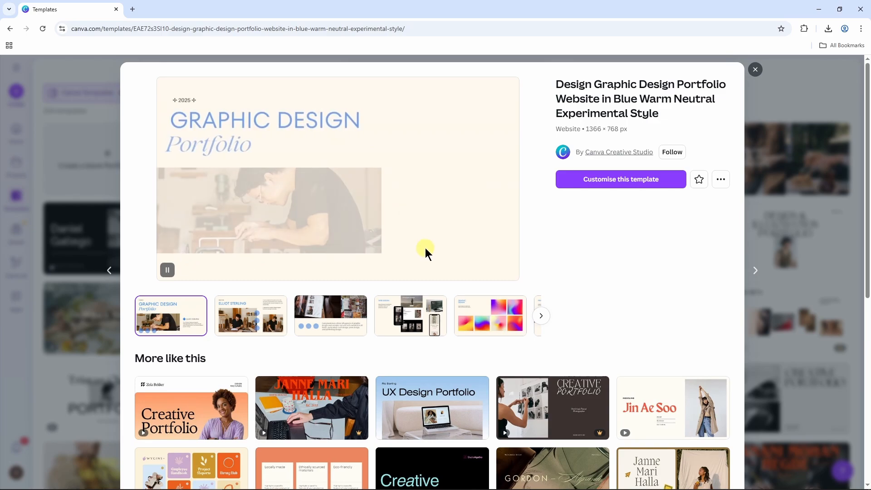
click(619, 182)
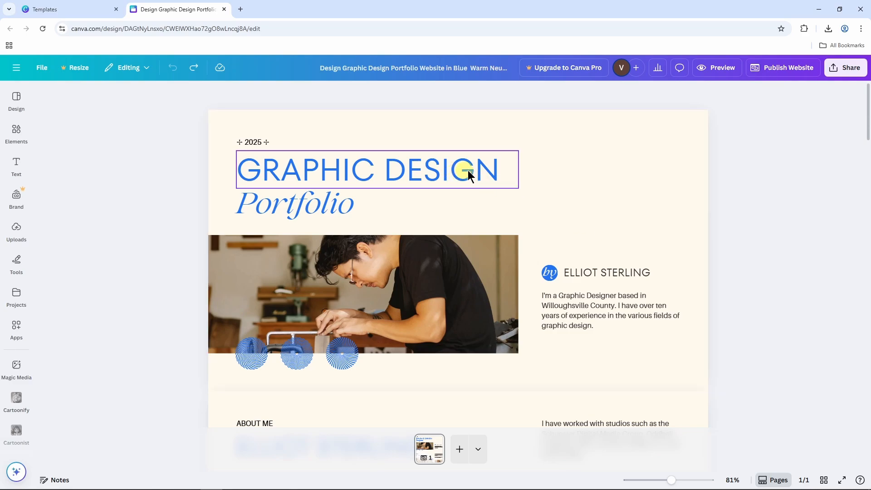
Try shifting the GRAPHIC DESIGN heading to the right, and undo, redo and again undo the move.
click(499, 170)
drag(508, 165, 593, 166)
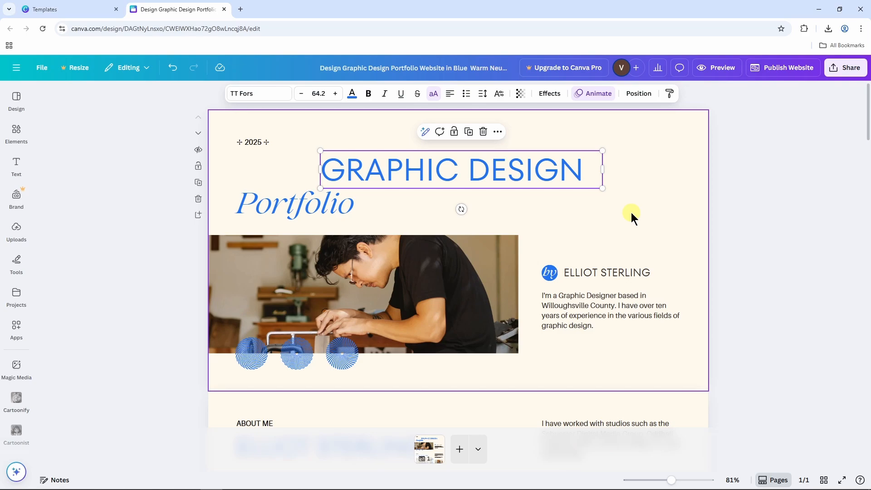
key(ctrl+z)
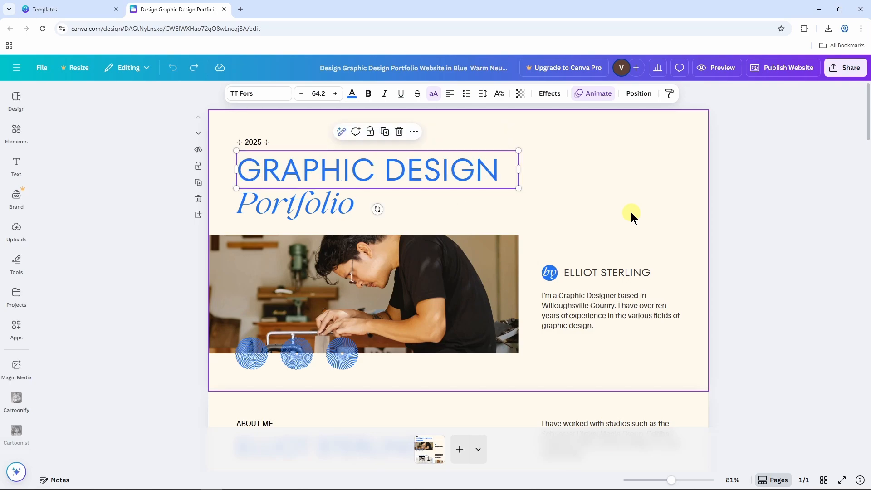
key(ctrl+y)
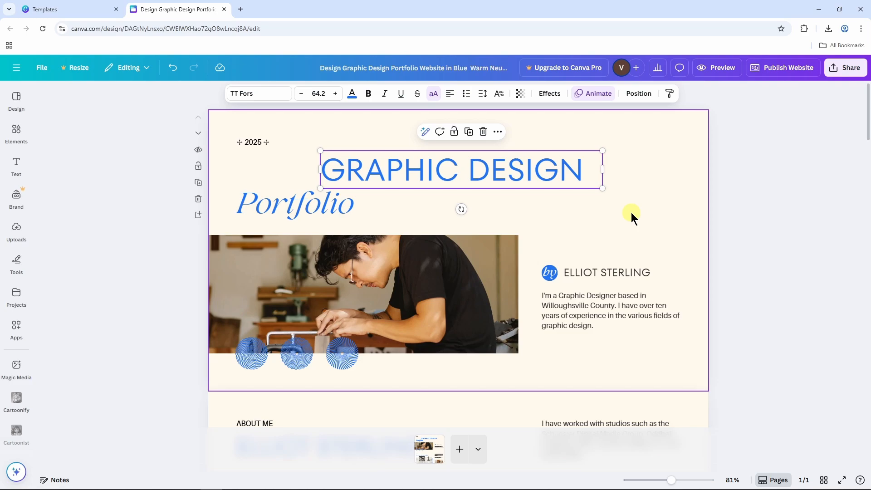
key(ctrl+z)
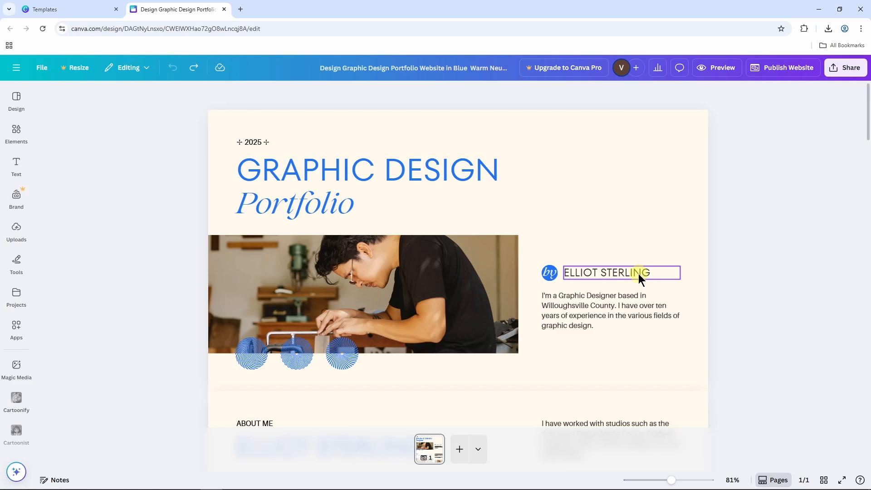
Zoom the page in to 113% and return it to 81%.
mouse_move(674, 480)
mouse_down()
mouse_move(651, 482)
mouse_move(688, 480)
mouse_move(680, 481)
mouse_up()
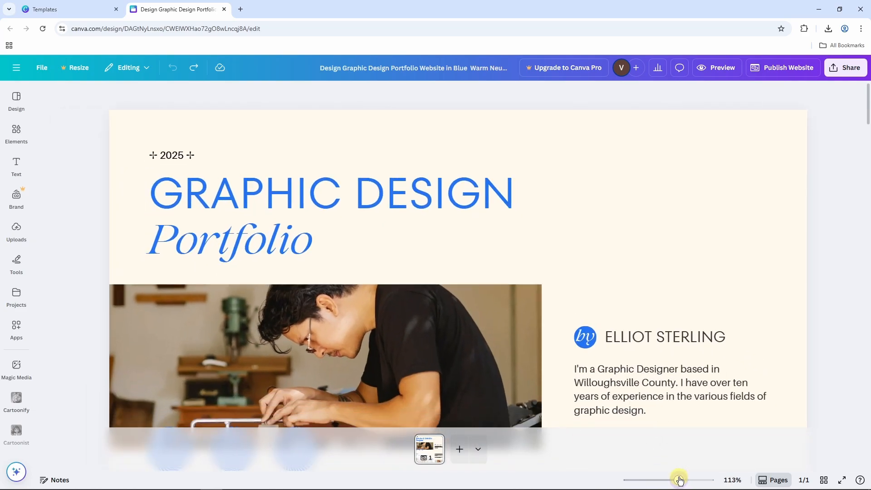
click(731, 481)
click(730, 438)
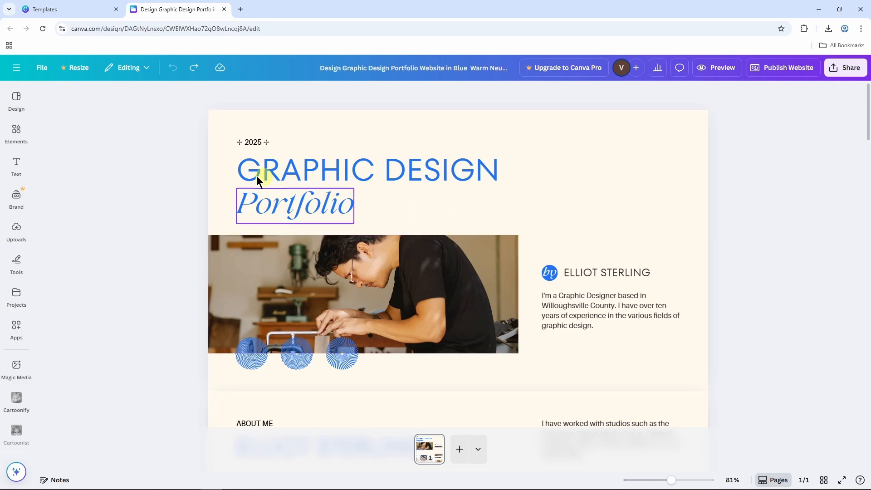
Add a circle from the Shapes elements to the header, just above the designer's name.
click(18, 130)
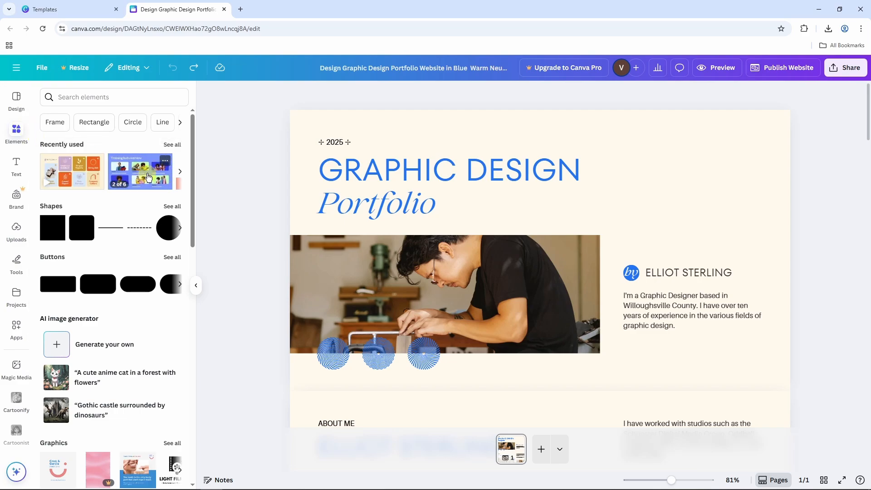
scroll(148, 177, down, 1)
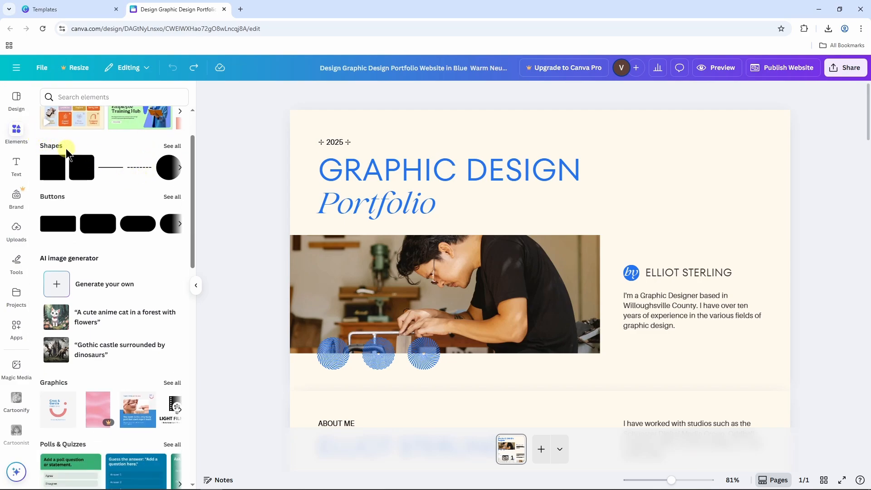
click(172, 146)
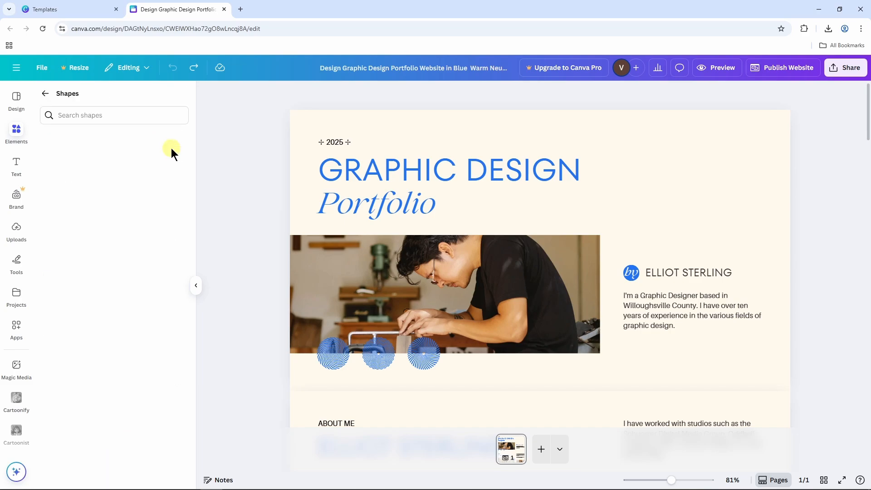
scroll(144, 217, down, 1)
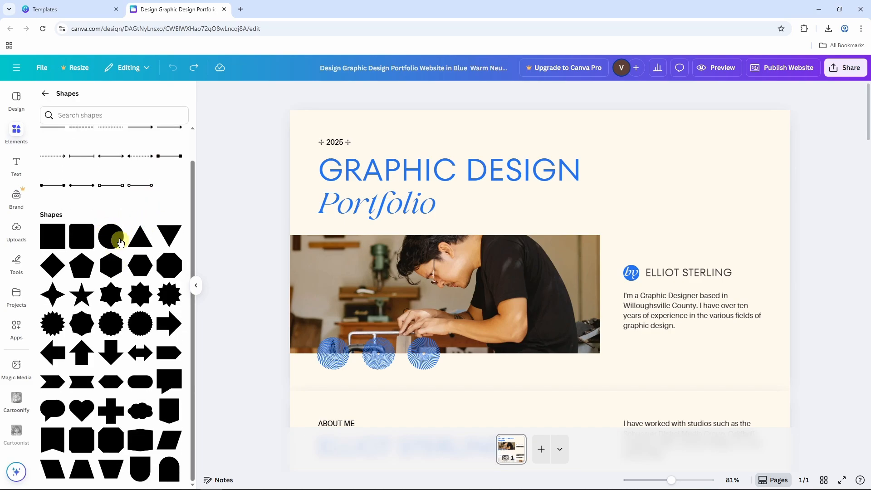
drag(114, 245, 614, 195)
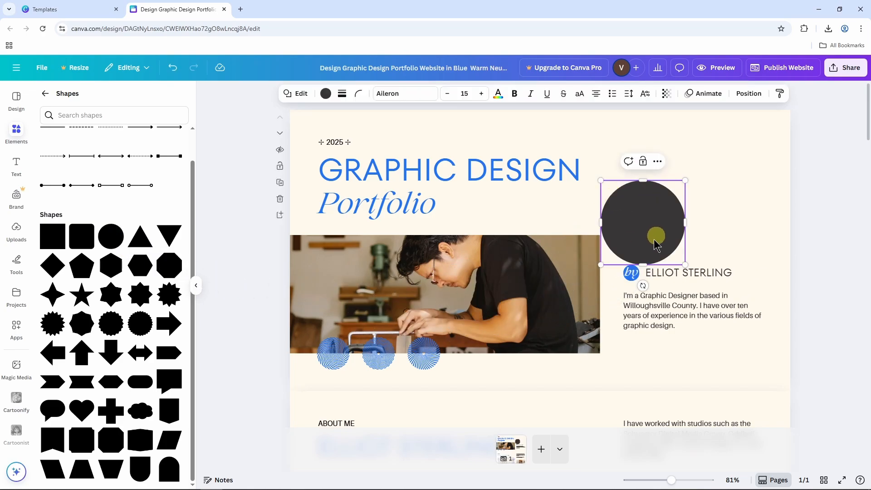
Delete the dark circle above the designer's name.
click(680, 203)
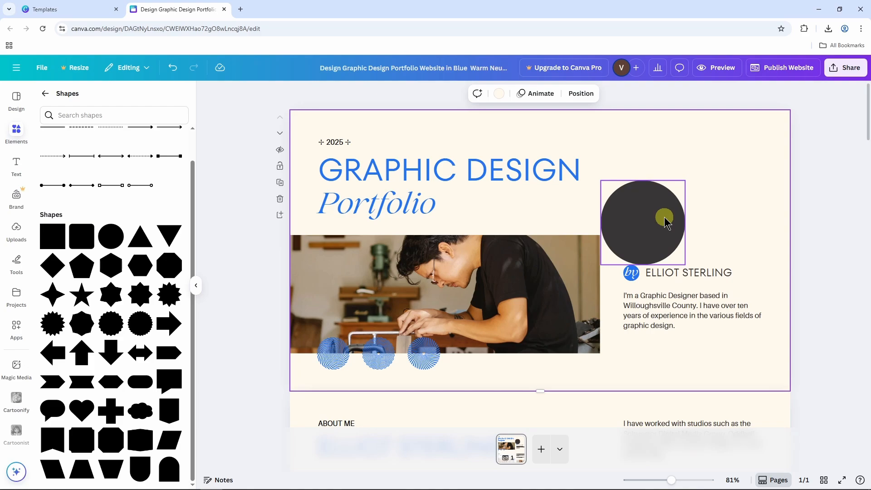
click(652, 217)
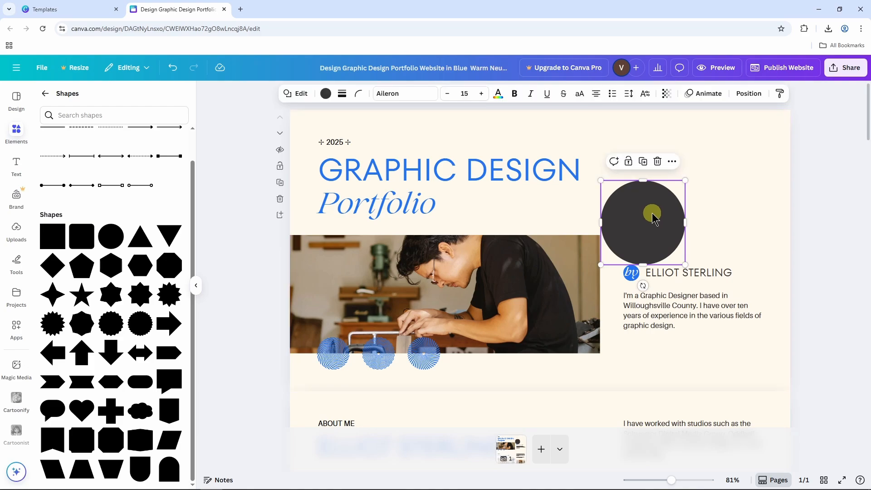
click(658, 162)
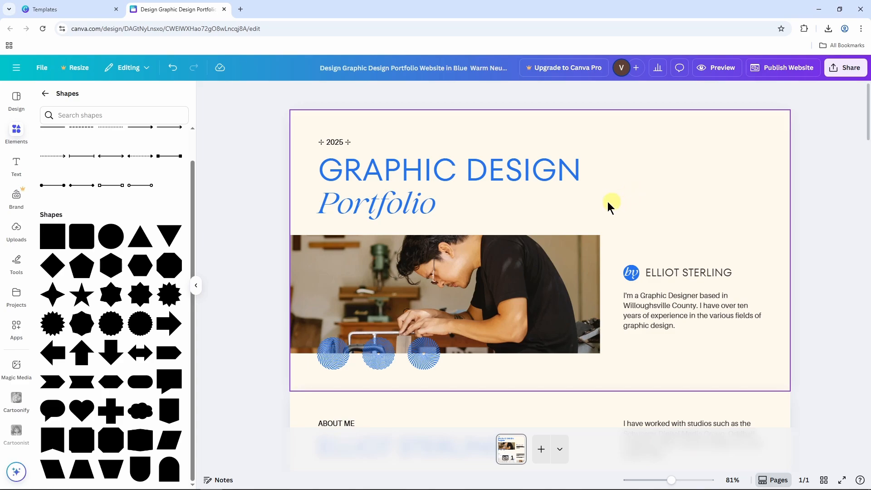
Browse the element categories, from shapes and buttons through graphics, charts, tables, frames and grids to mockups and collections.
click(44, 99)
scroll(114, 197, down, 2)
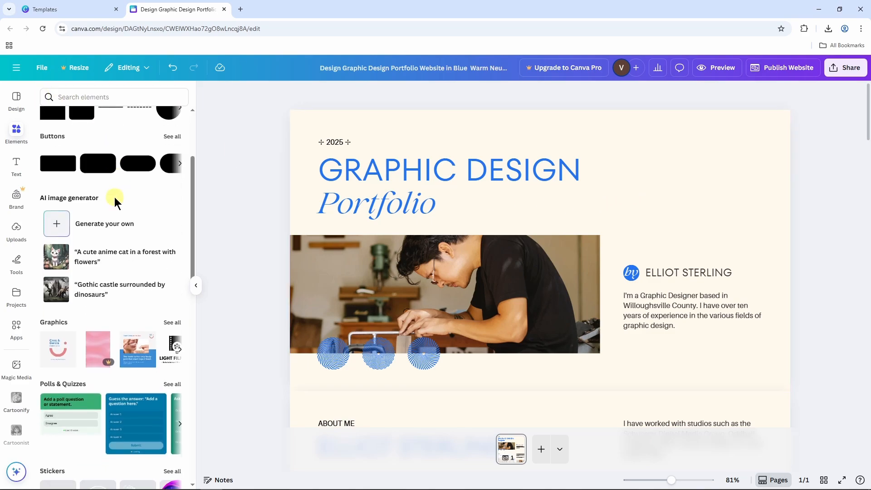
scroll(114, 197, up, 2)
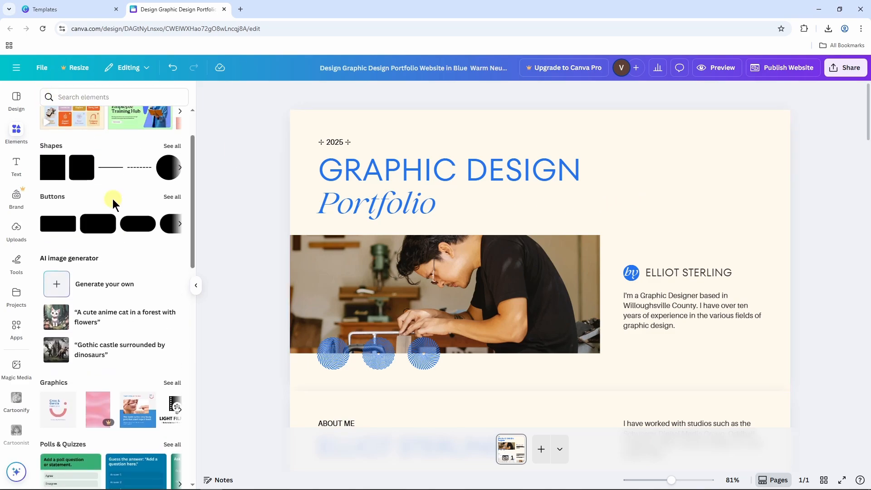
scroll(128, 215, down, 5)
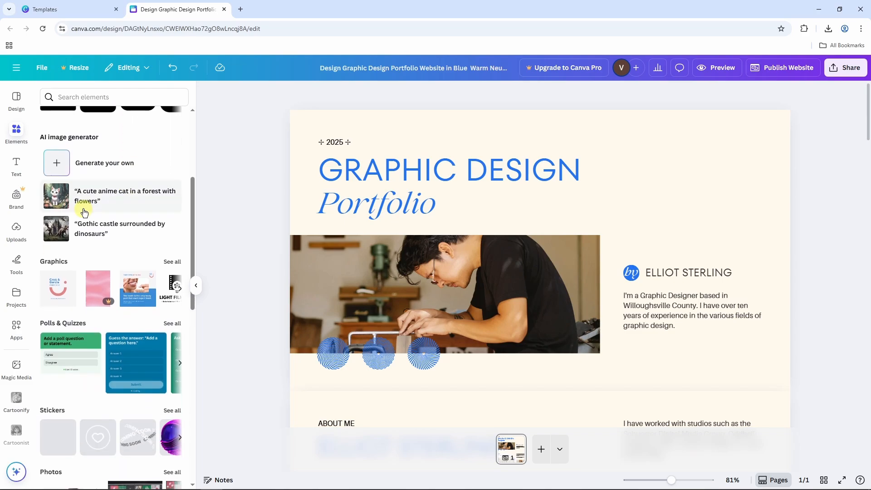
scroll(100, 229, down, 1)
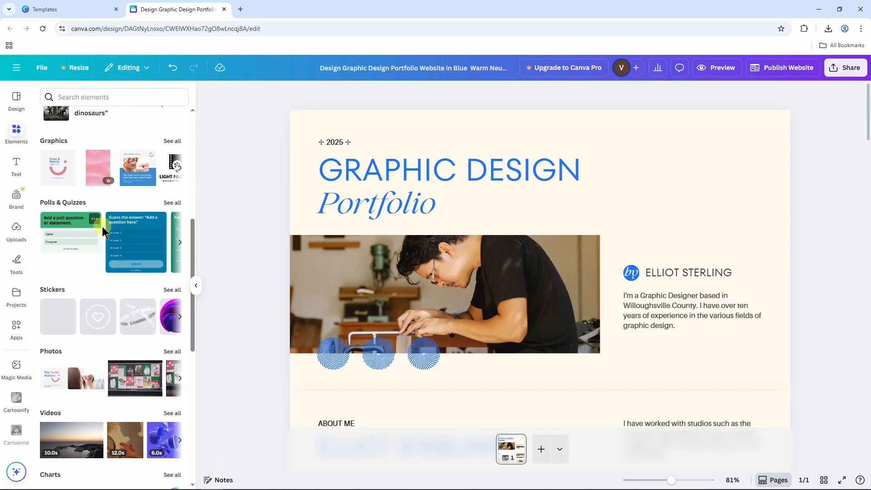
scroll(73, 227, down, 3)
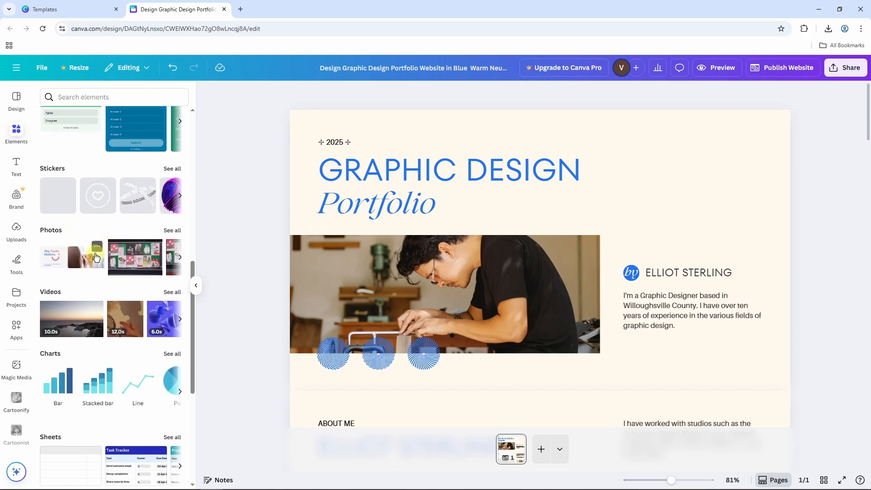
scroll(75, 225, down, 3)
scroll(91, 255, down, 2)
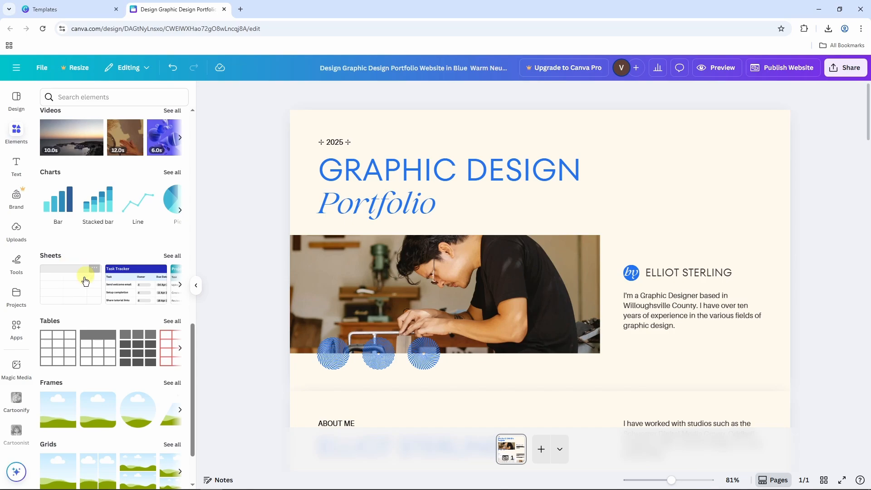
scroll(88, 343, down, 2)
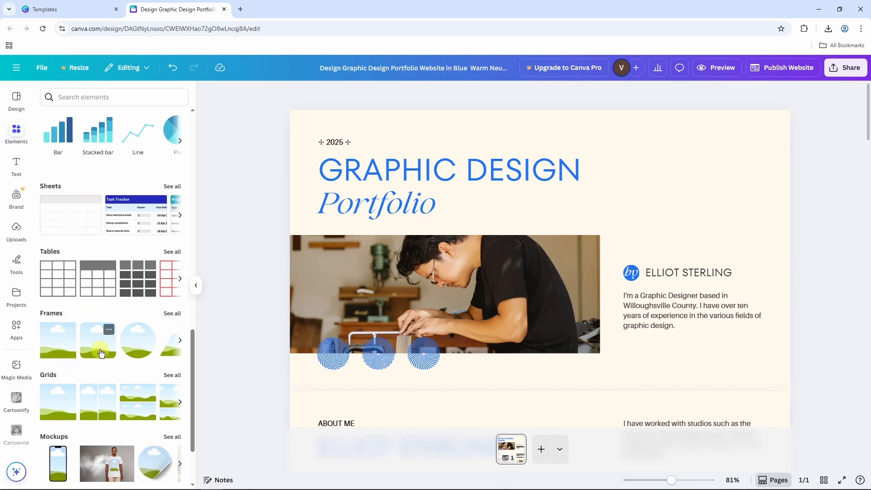
scroll(101, 354, down, 2)
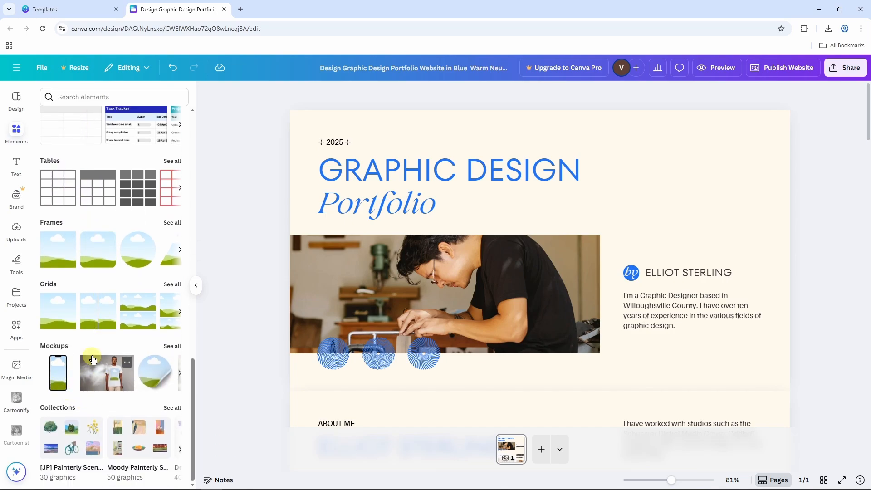
scroll(101, 339, up, 8)
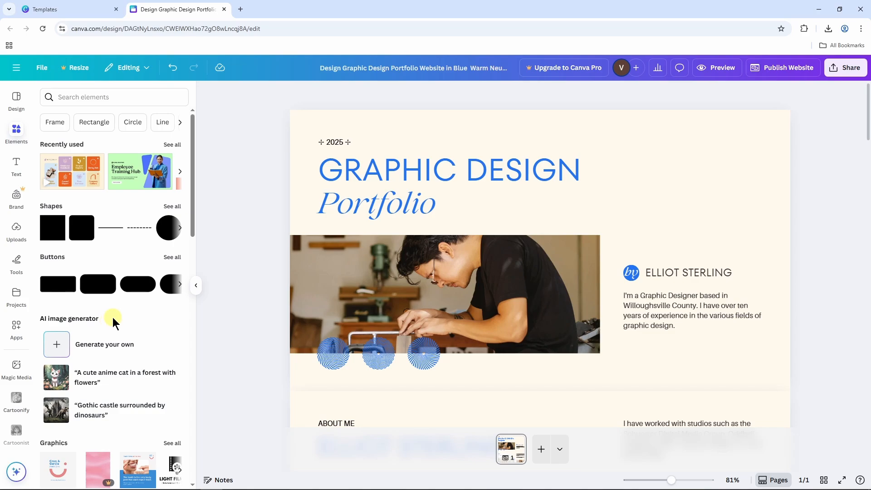
Try adding a plain text box over the header photo, delete it, and try adding a default heading.
click(17, 165)
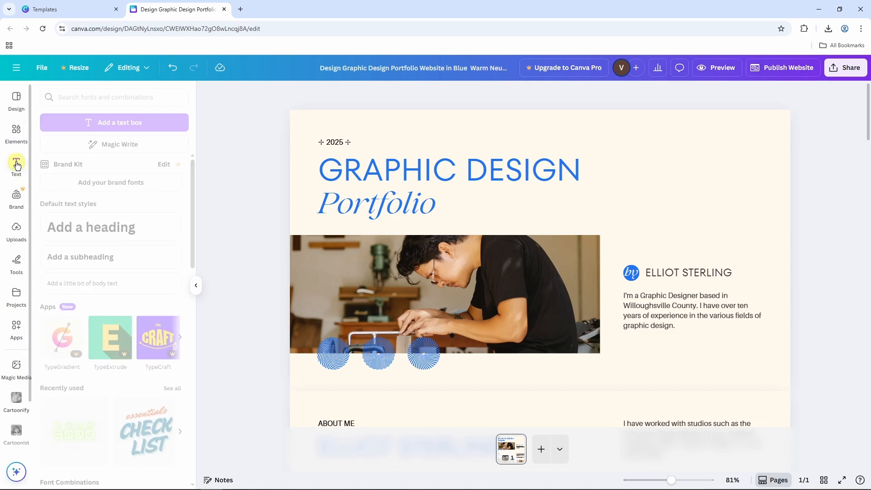
click(130, 125)
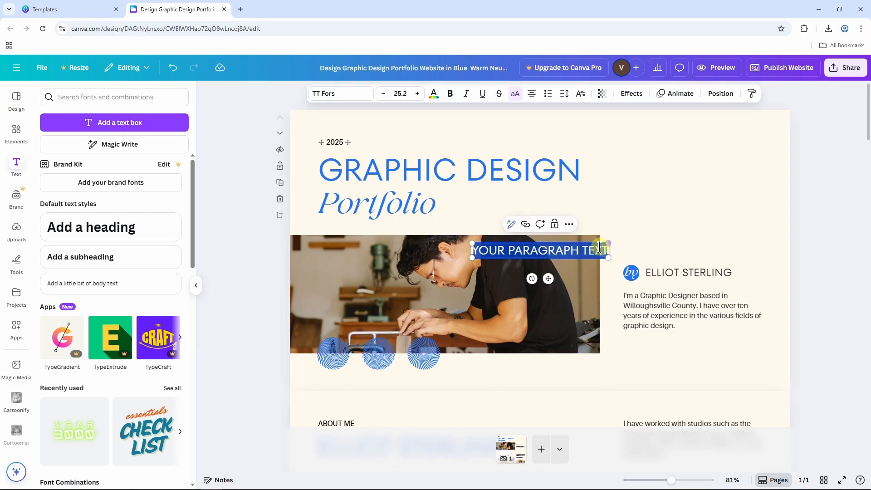
click(648, 229)
click(604, 248)
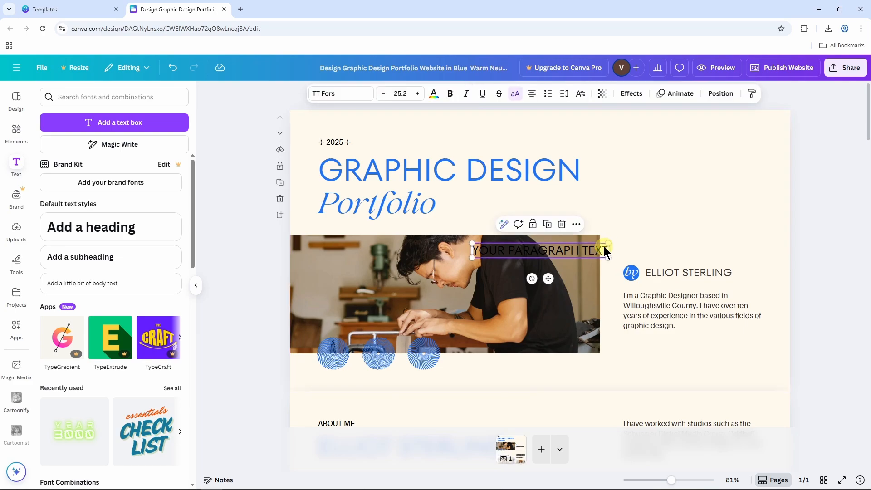
click(562, 225)
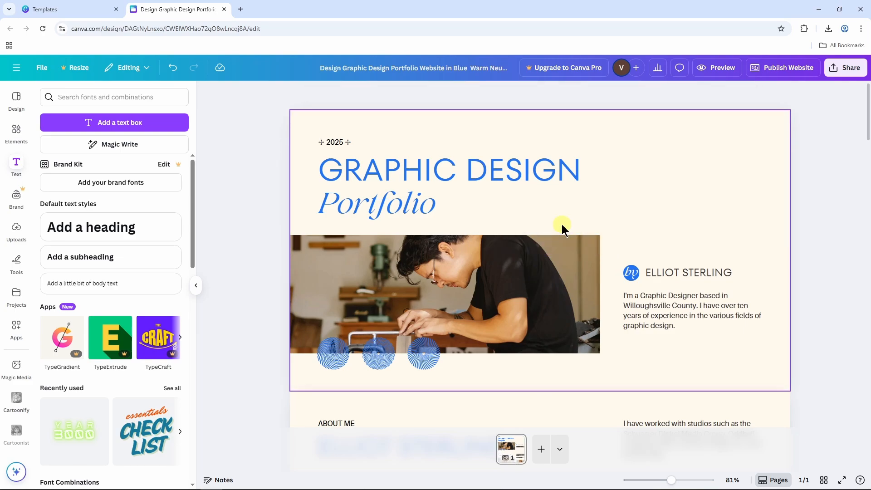
click(119, 230)
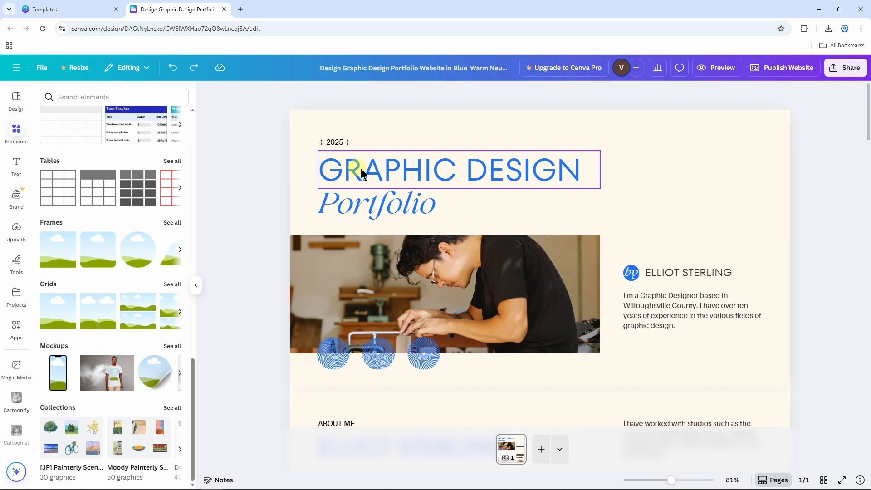
Replace the GRAPHIC DESIGN heading with "LEARNLITE EXPRESS" and widen its text box so it fits on one line.
click(437, 172)
click(436, 173)
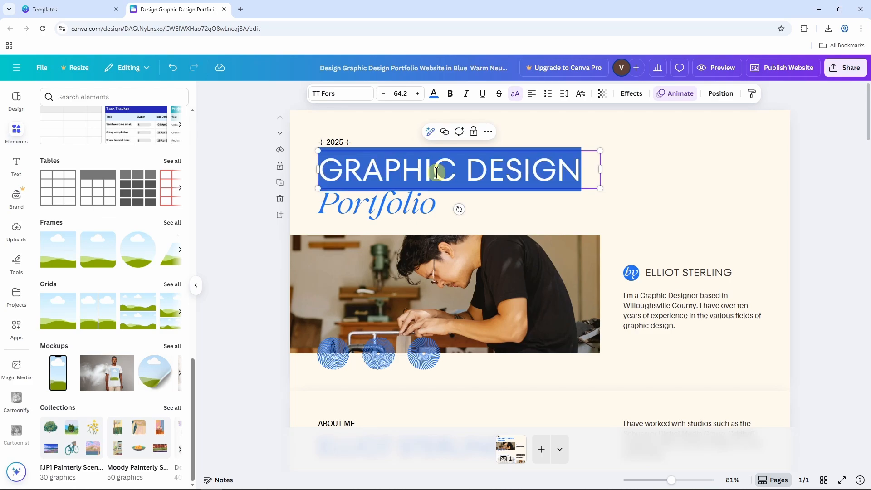
text(LEARNLITE)
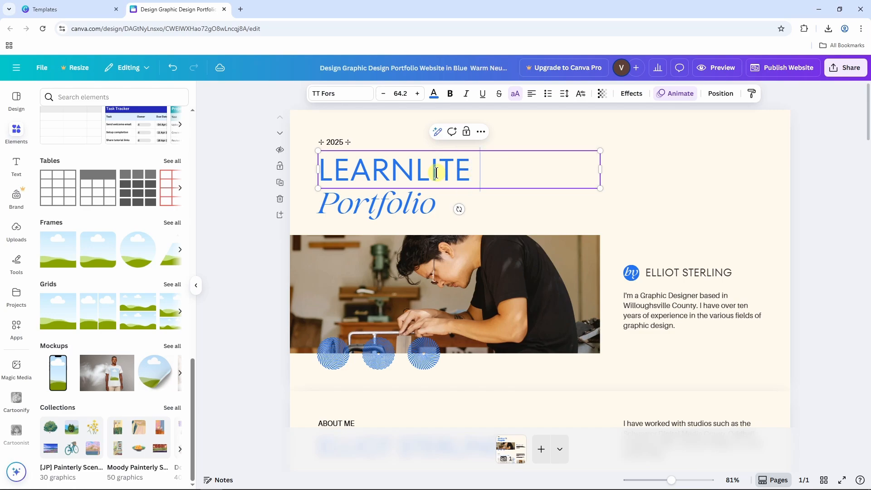
text( EXPRESS)
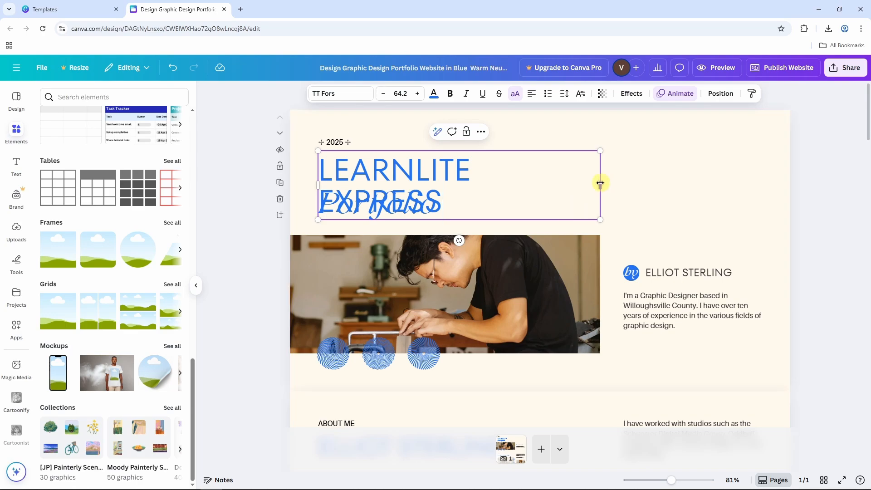
drag(602, 185, 624, 185)
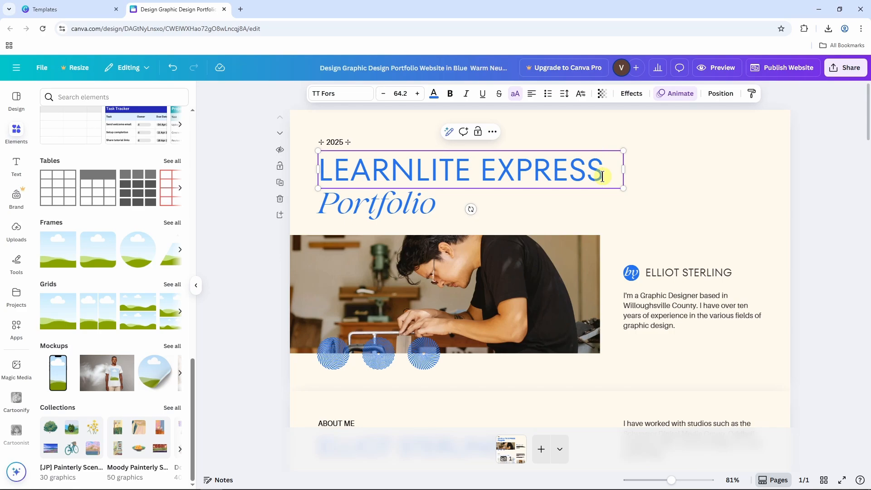
Change the LEARNLITE EXPRESS heading's font to Roca One and widen its text box to keep it on one line.
drag(603, 174, 327, 171)
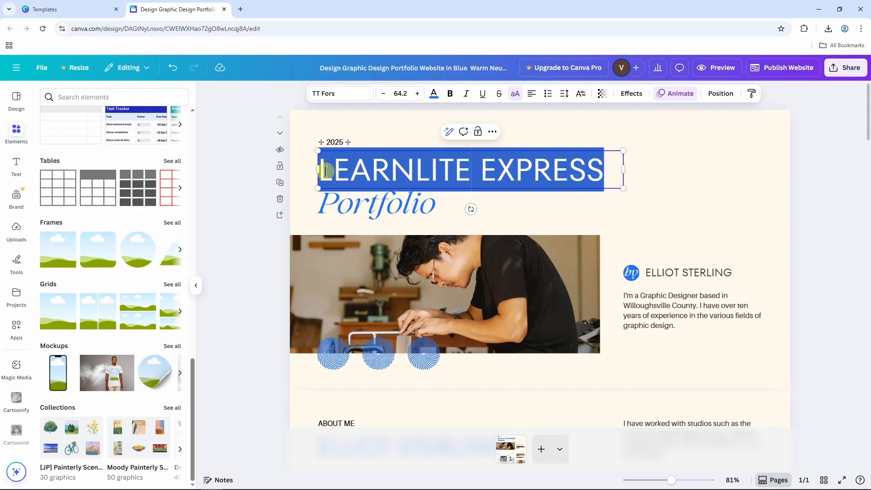
click(355, 96)
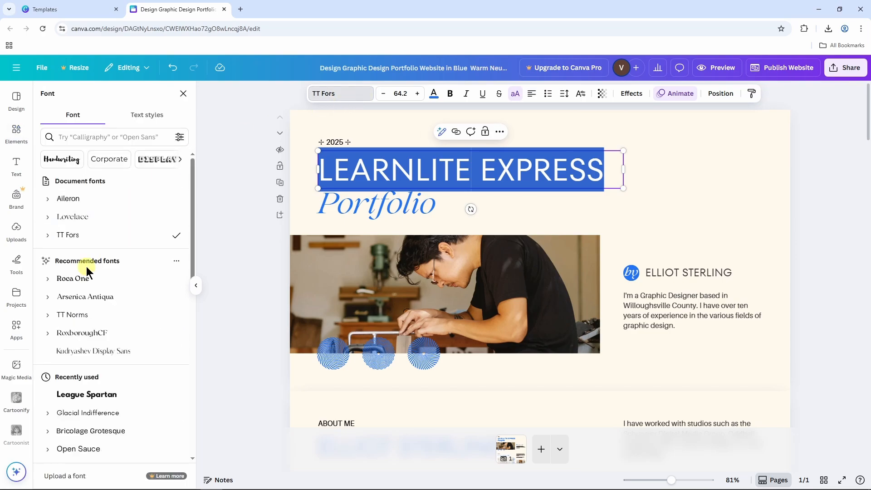
click(73, 278)
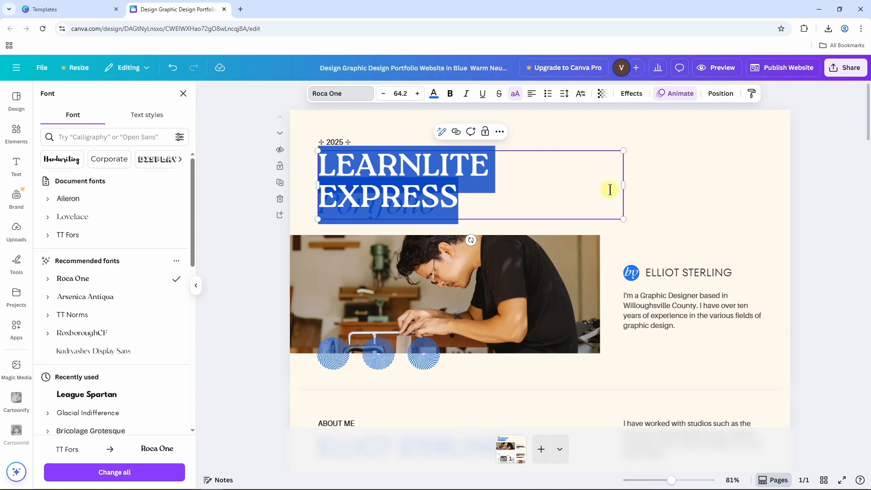
drag(624, 185, 645, 186)
click(666, 179)
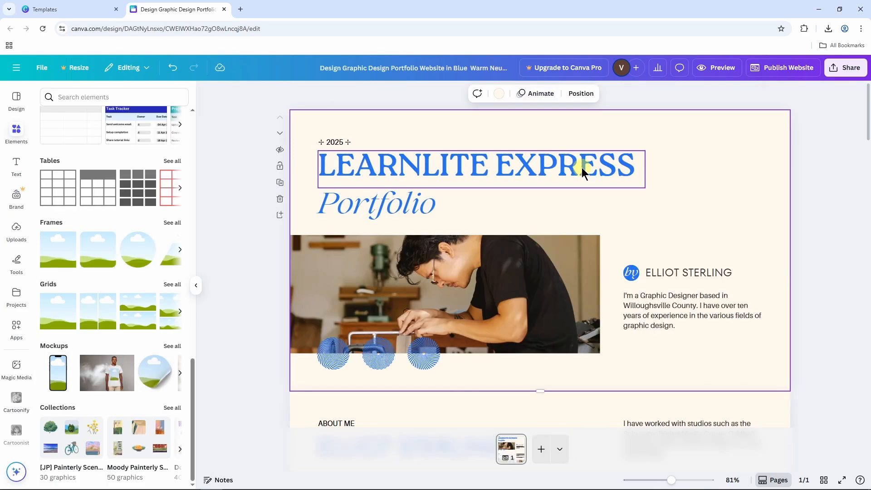
Set the LEARNLITE EXPRESS heading's font size to 66.2 and its colour to turquoise from the default solid colours.
click(582, 168)
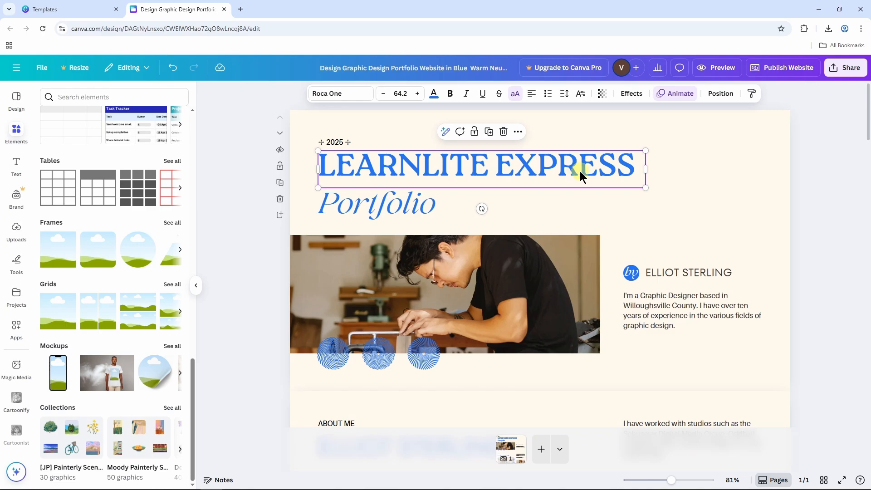
click(417, 93)
click(417, 93)
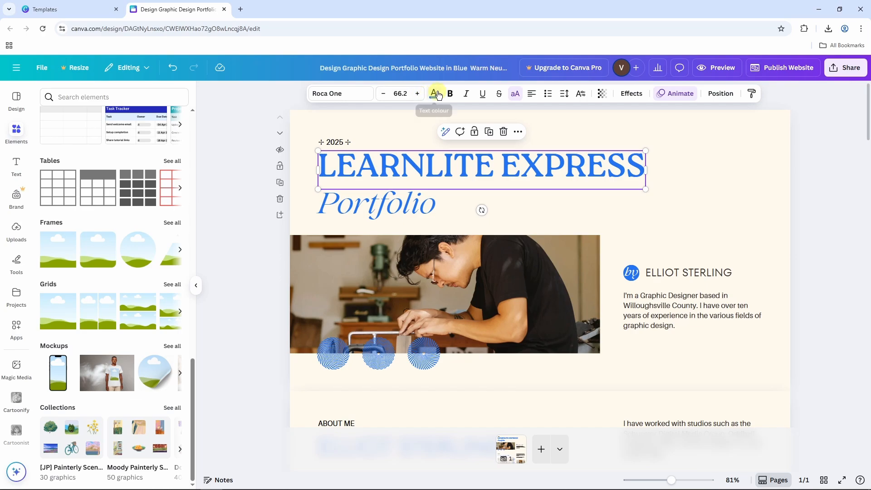
click(435, 94)
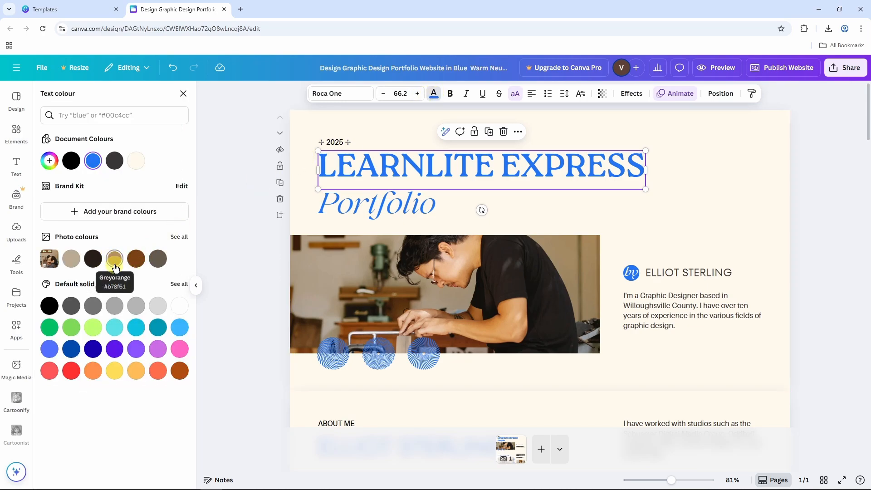
click(136, 328)
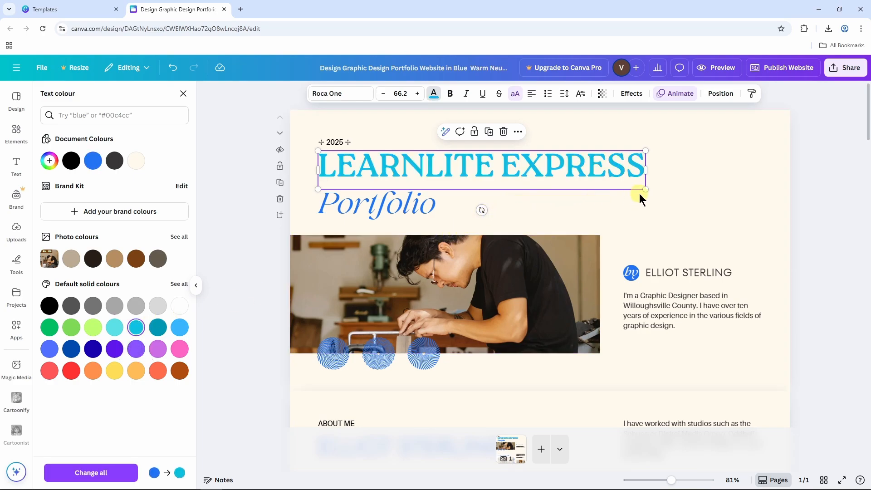
click(671, 198)
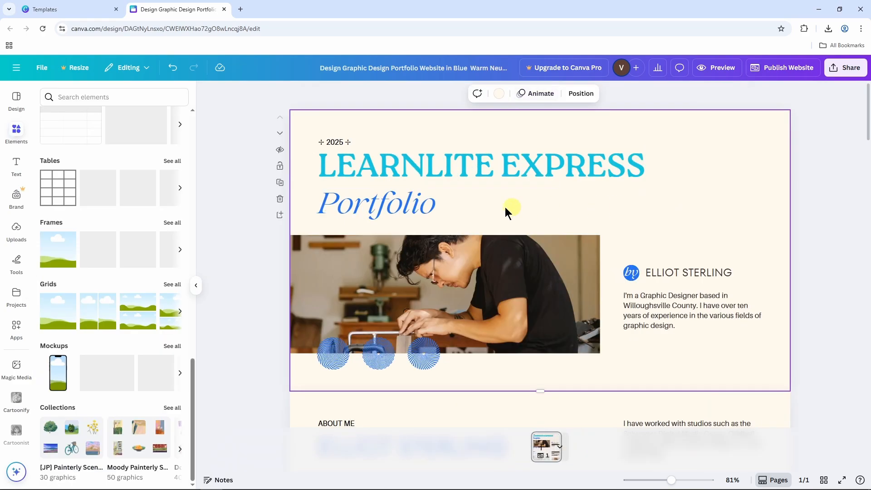
Make the italic Portfolio subtitle bold and underlined.
click(421, 206)
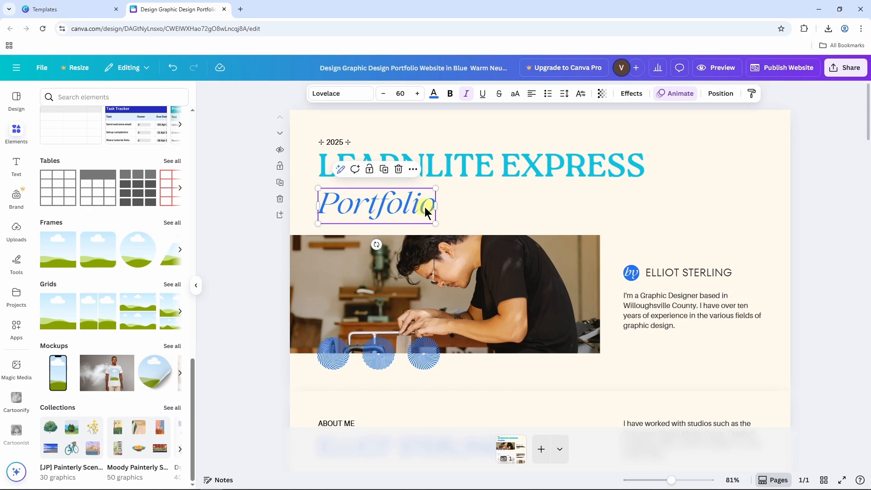
click(451, 95)
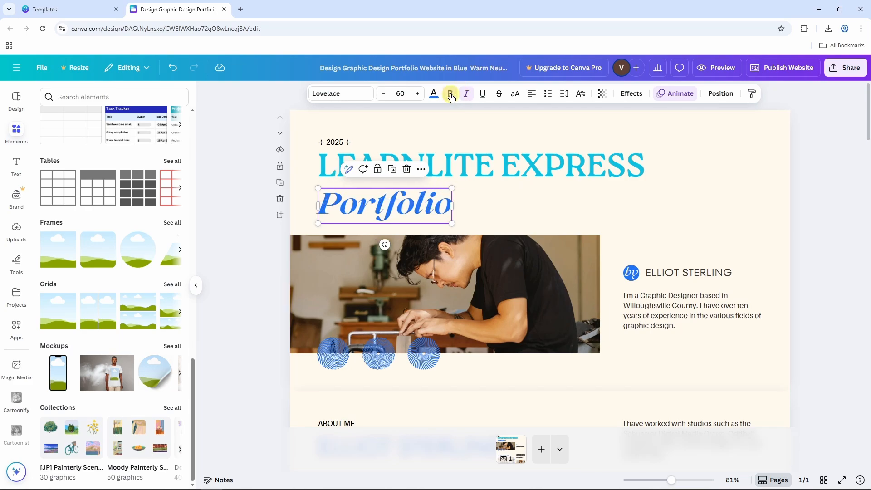
click(467, 96)
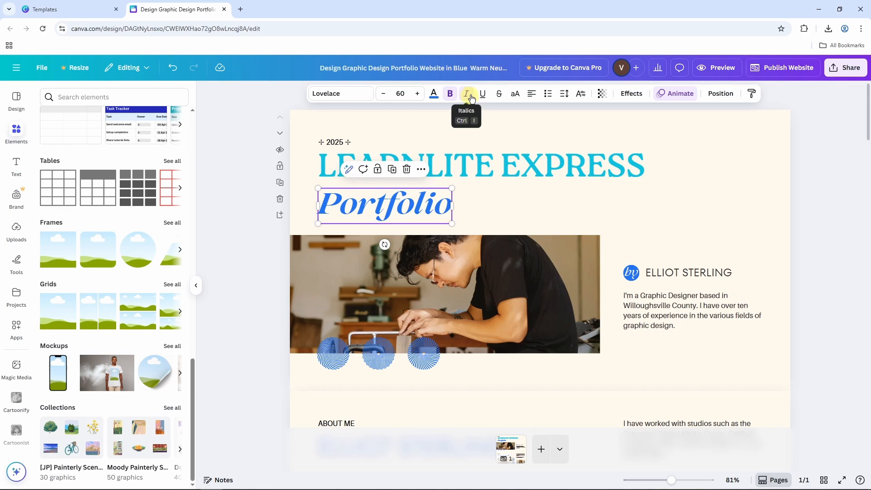
click(482, 95)
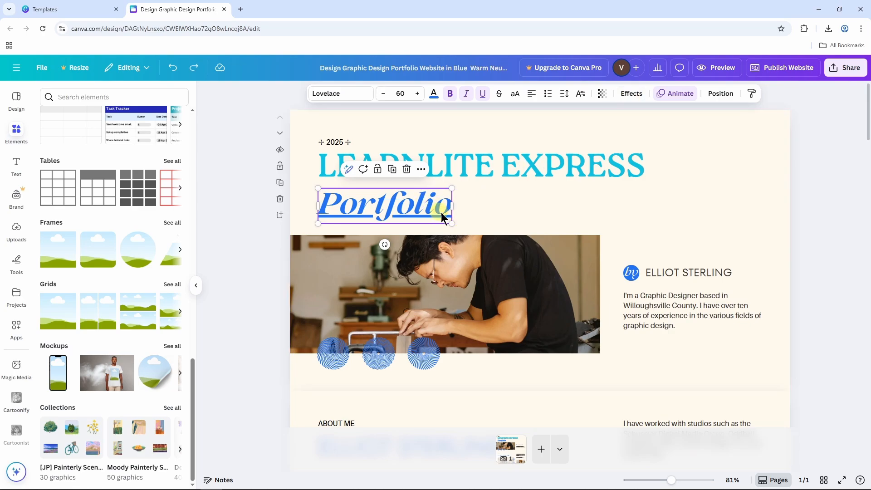
Try the Neon text effect on the Portfolio subtitle and apply the Glitch effect instead.
click(631, 94)
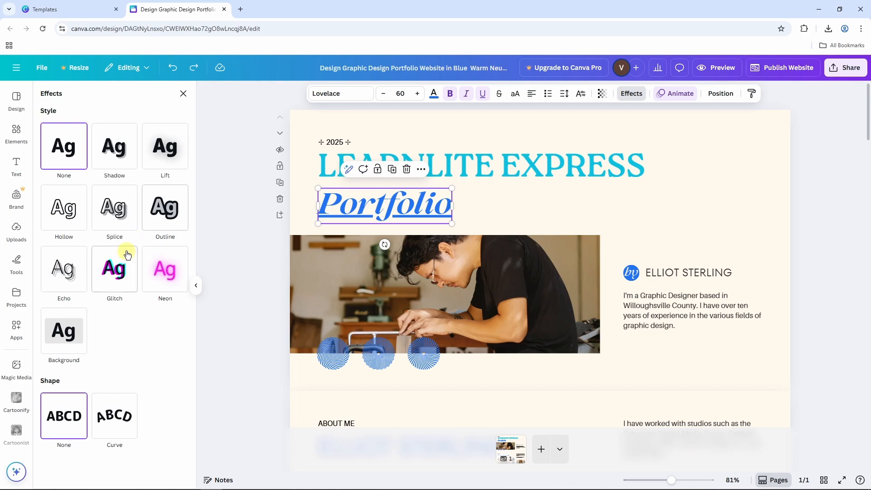
click(120, 272)
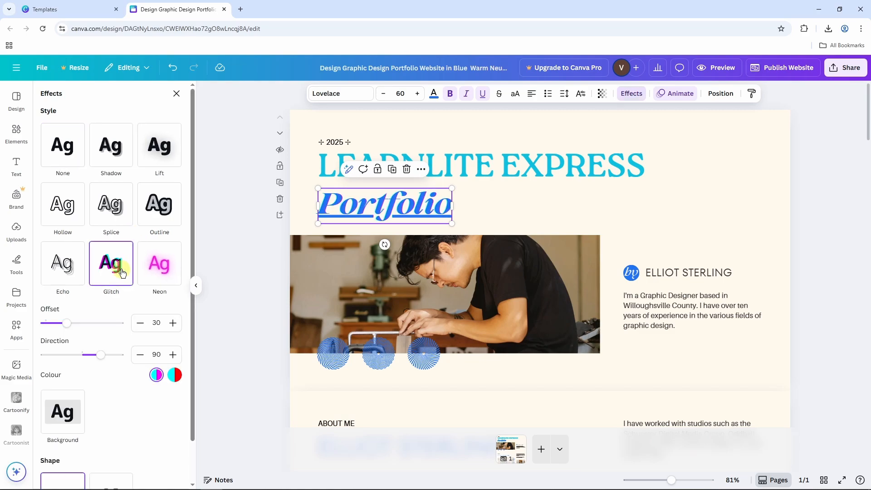
click(158, 276)
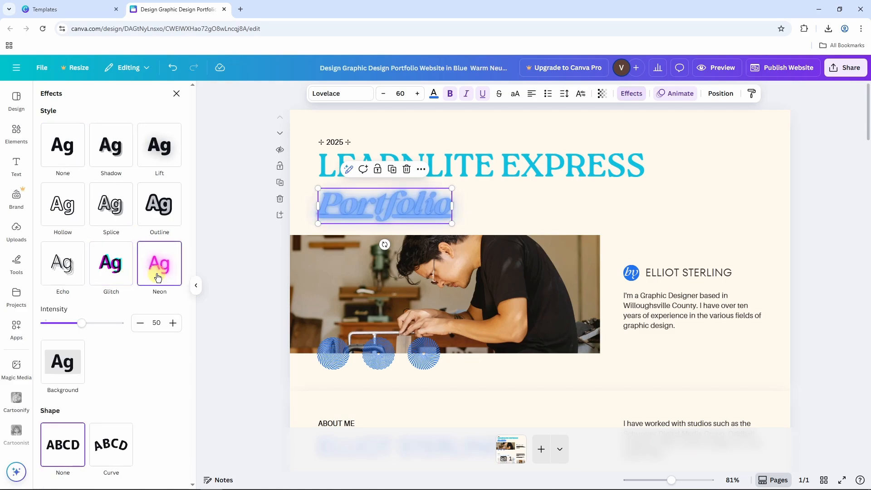
click(118, 276)
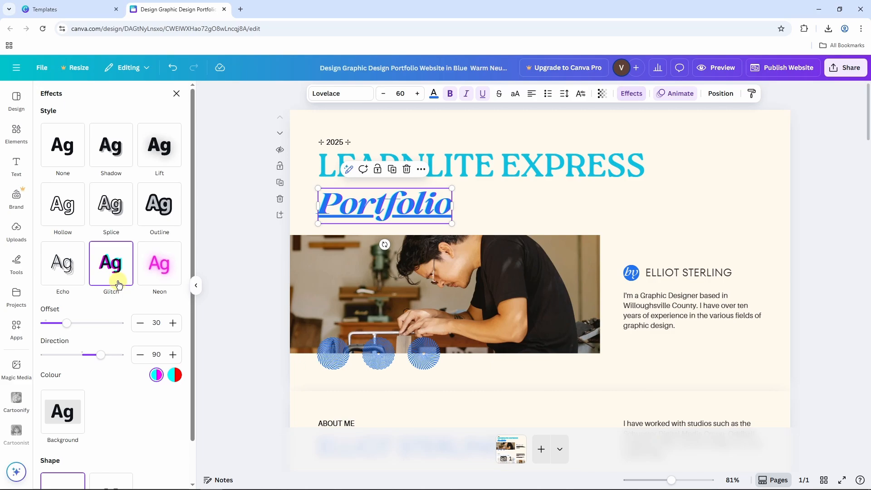
Increase the Glitch effect's offset on the Portfolio subtitle to 31.
click(172, 323)
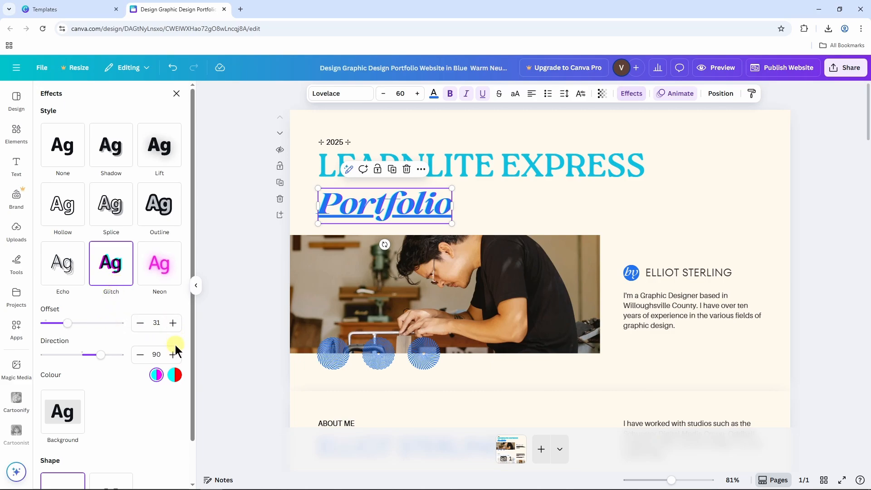
scroll(171, 361, down, 2)
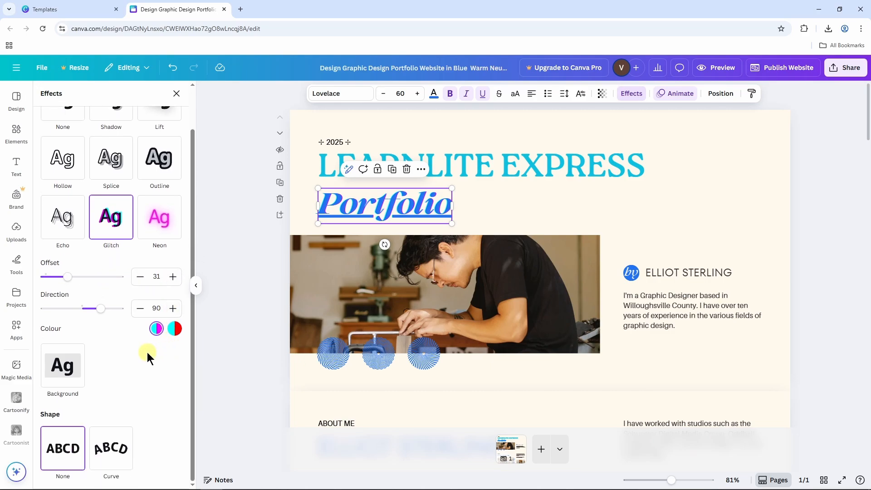
scroll(148, 353, up, 2)
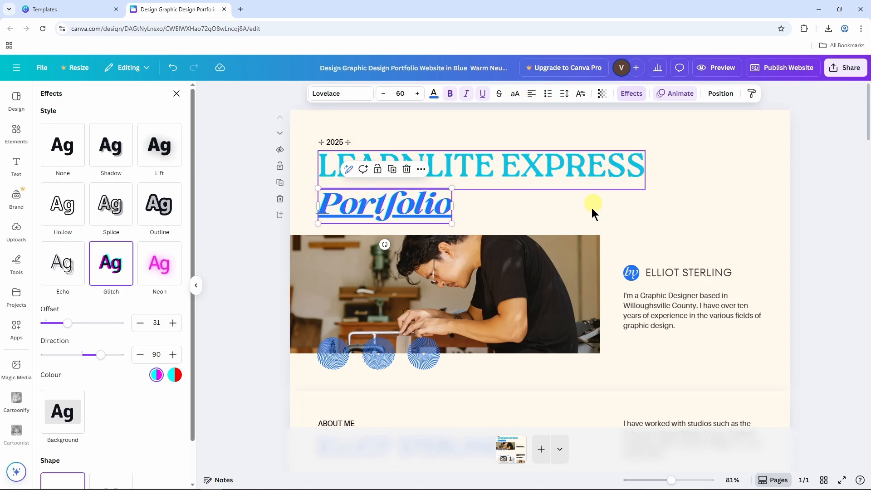
Try brown photo colours and turquoise solid colours on the header section's background and apply the default grey-to-white gradient instead.
click(717, 156)
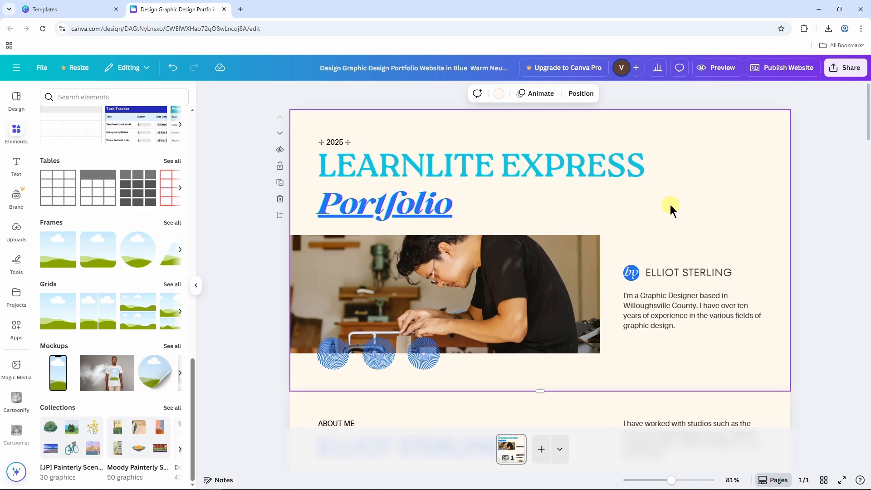
click(498, 98)
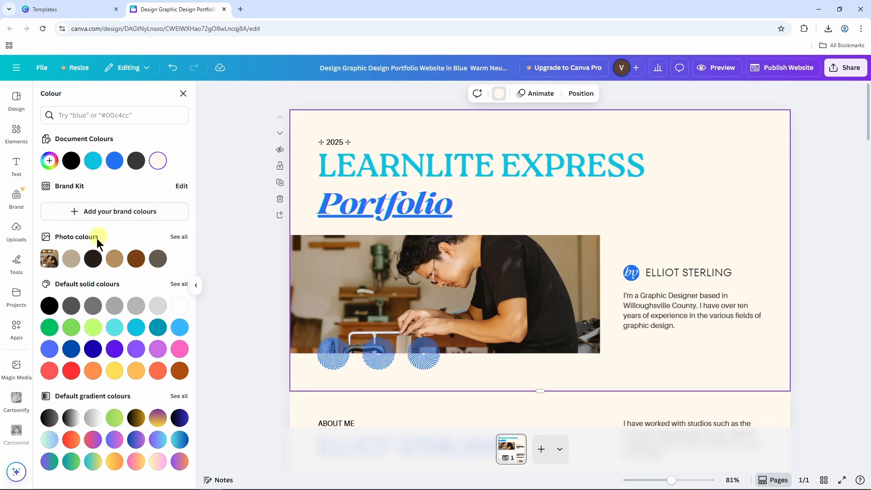
click(93, 259)
click(112, 259)
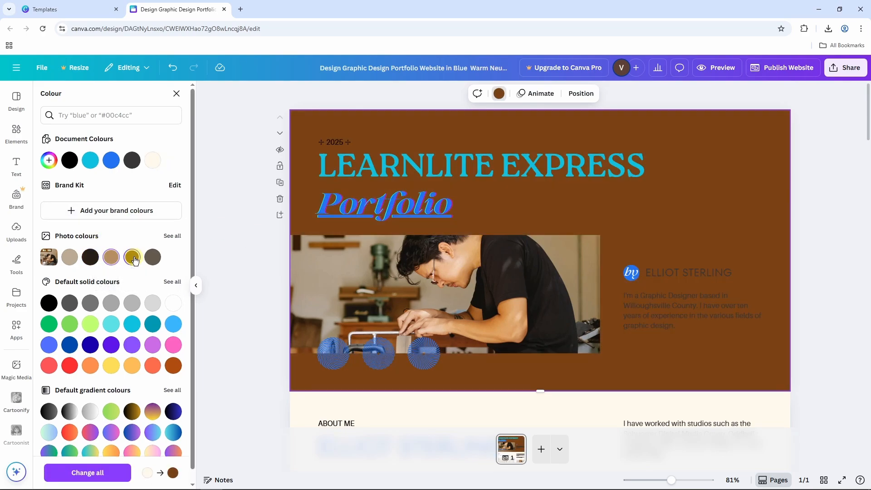
click(132, 257)
scroll(120, 270, down, 1)
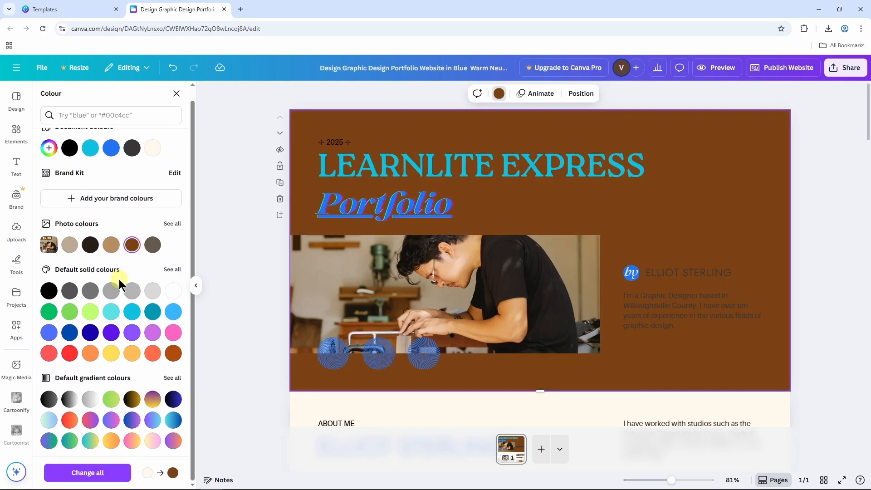
click(116, 316)
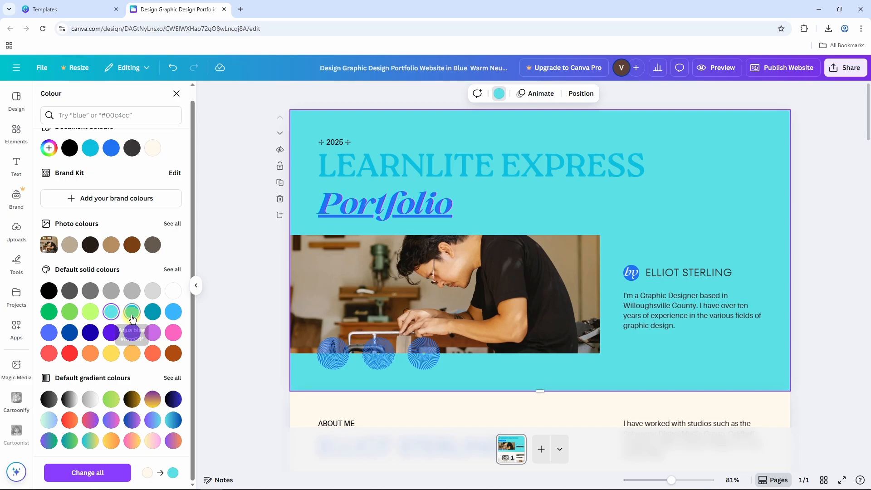
click(132, 312)
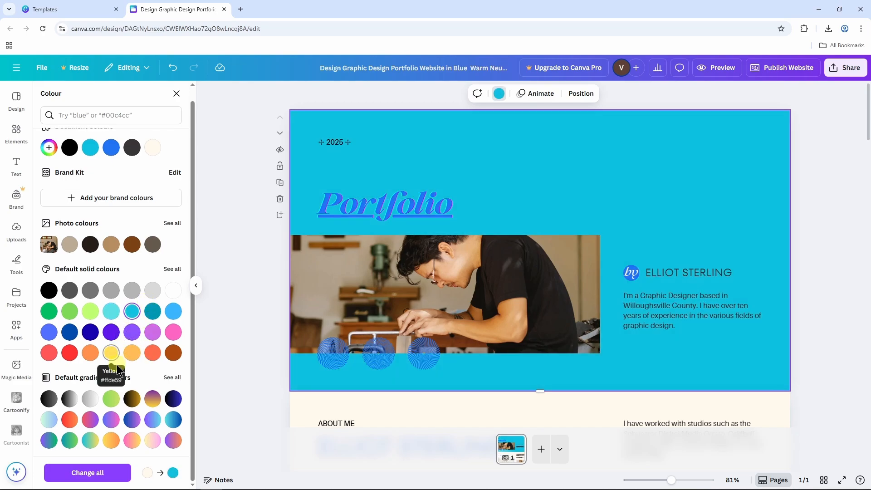
click(92, 400)
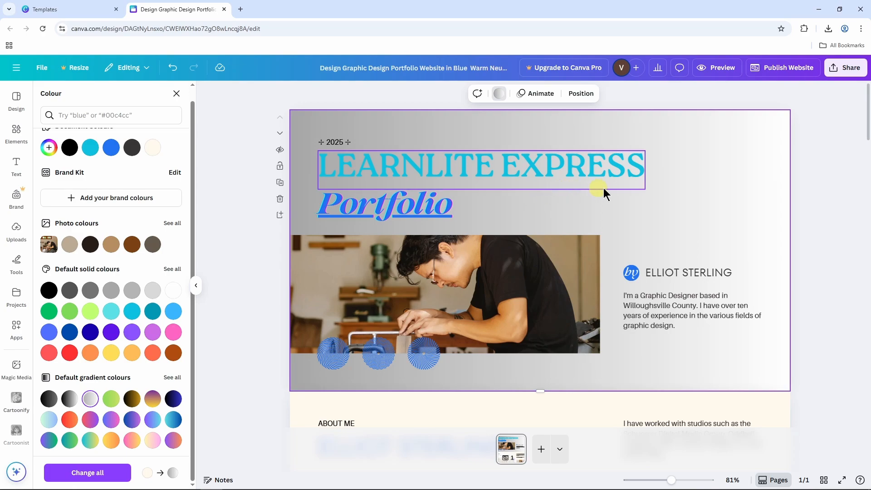
click(819, 173)
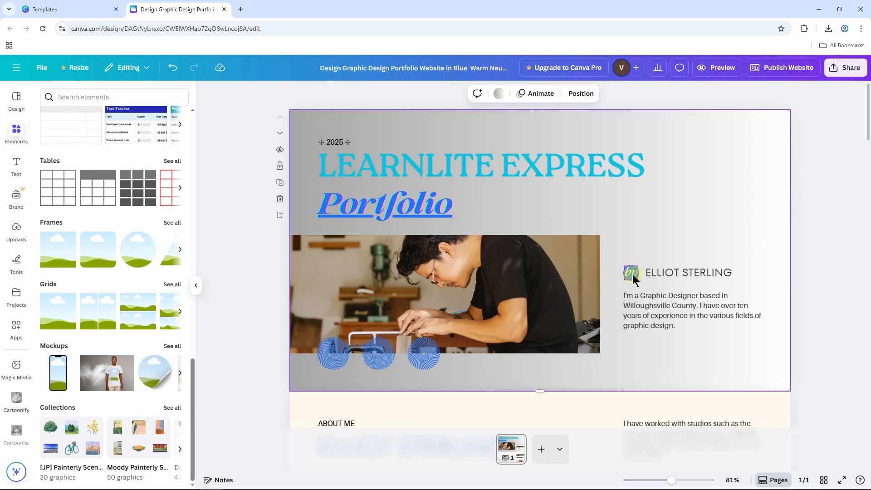
Upload the LLE logo file "ChatGPT Image Jul 15, 2025, 12_54_34 PM" from the Downloads folder.
click(18, 230)
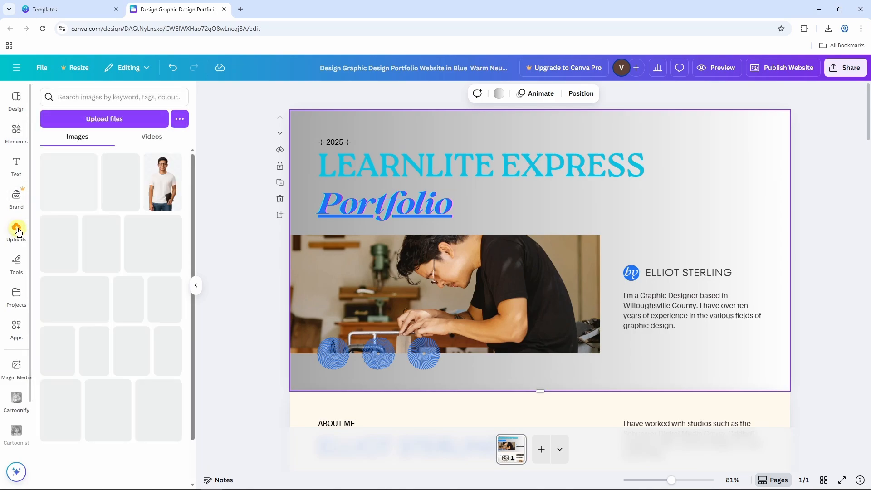
click(118, 118)
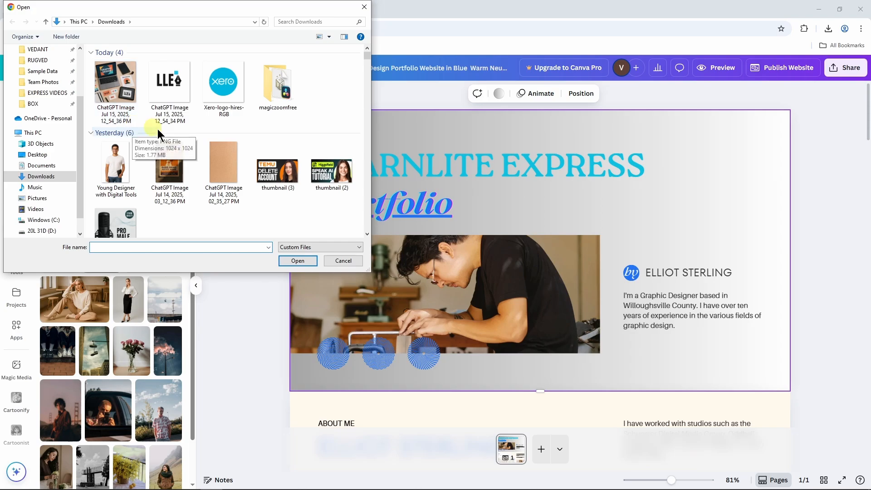
click(168, 86)
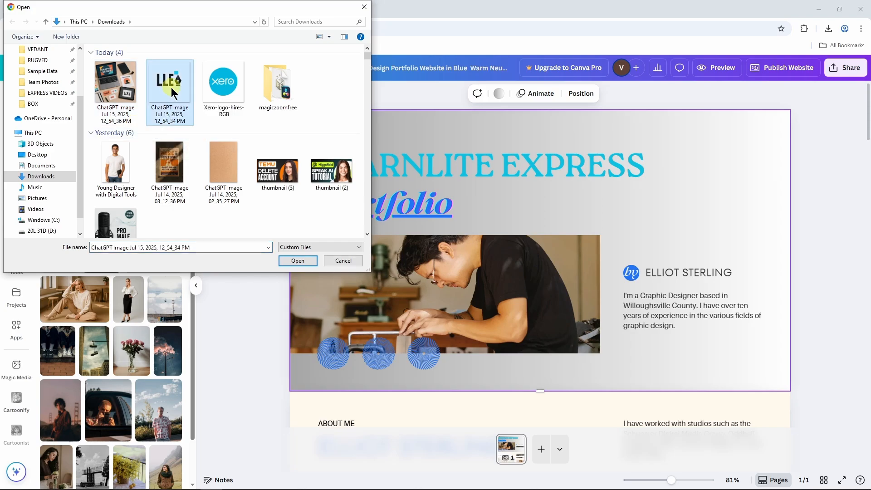
click(288, 265)
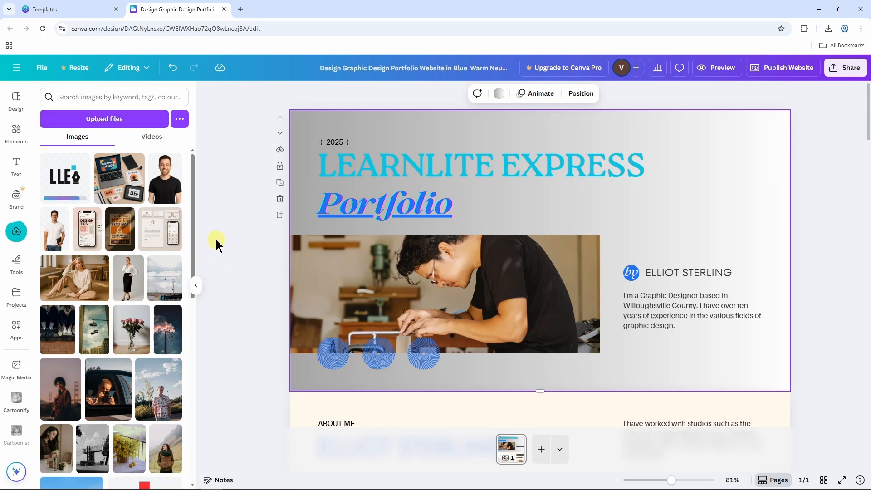
Delete the monogram lettering and the blue circle behind it beside the designer's name in the header.
click(633, 277)
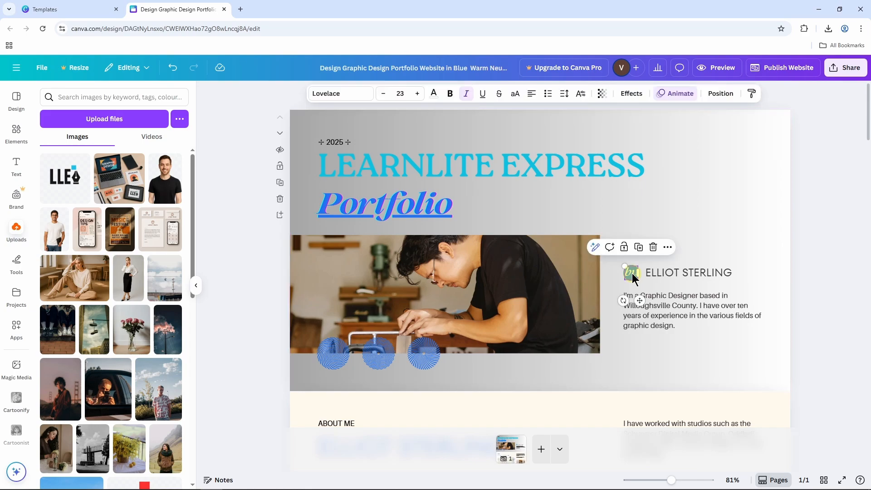
key(Delete)
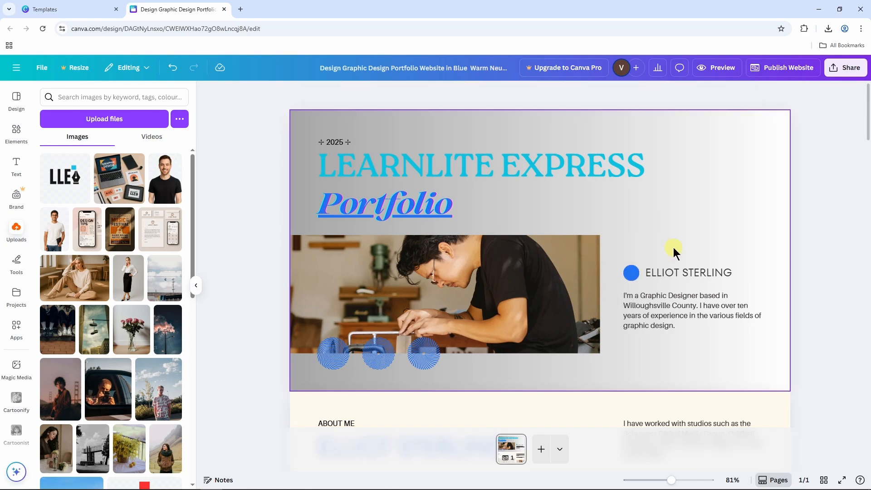
click(634, 274)
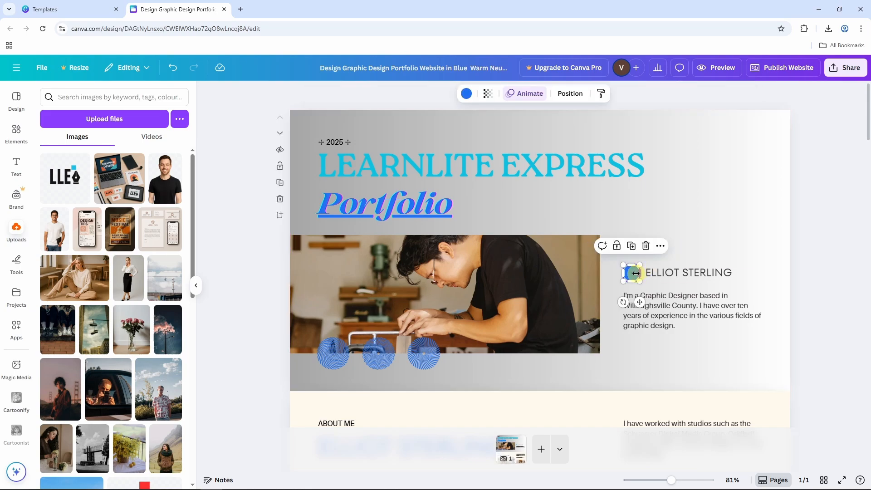
key(Delete)
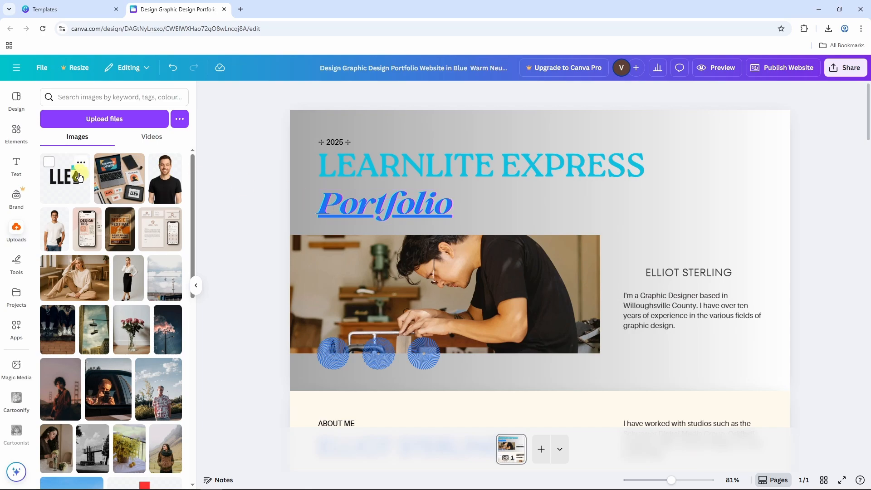
Add the uploaded LLE logo to the header, shrink it to icon size and place it directly before the designer's name.
drag(65, 177, 743, 326)
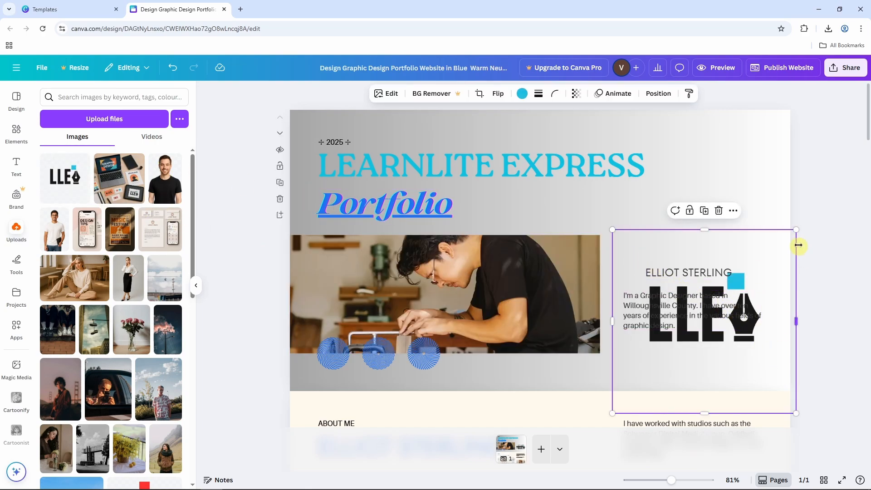
drag(798, 229, 664, 364)
drag(659, 411, 643, 285)
drag(630, 266, 639, 270)
click(798, 278)
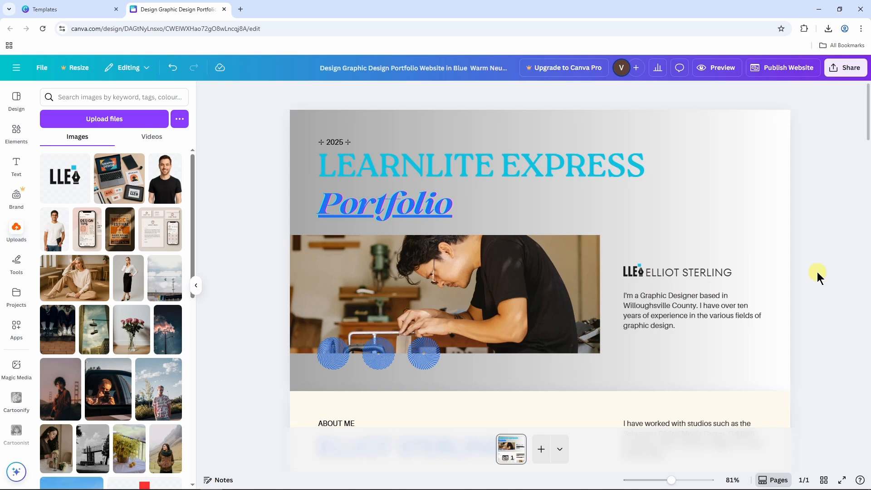
Replace the designer's name beside the header logo with the new full name.
double_click(716, 273)
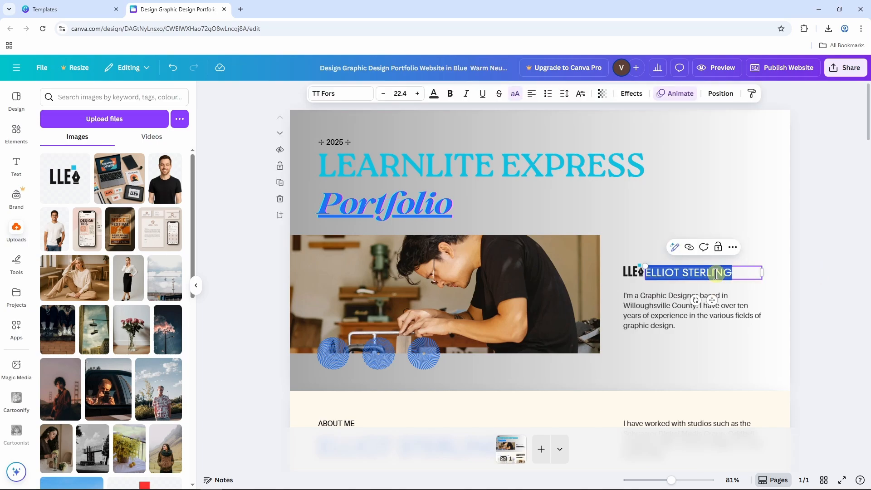
text(RAHUL SH)
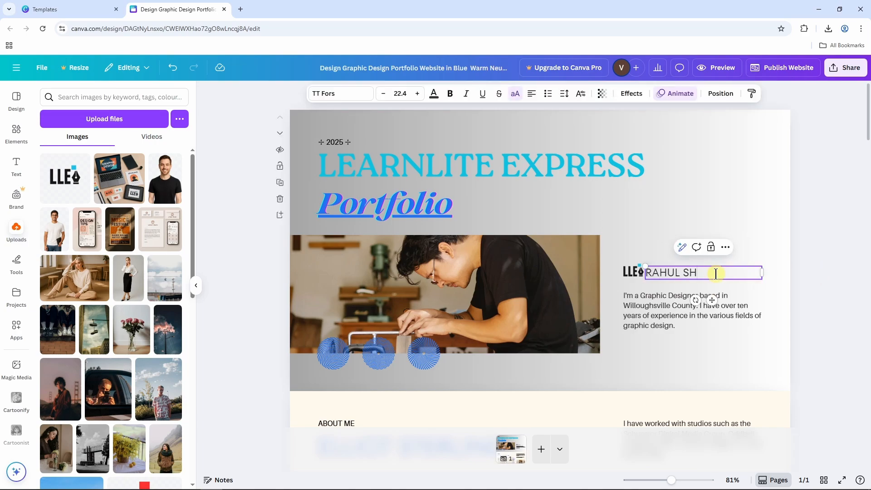
click(824, 253)
Replace the large photo in the About Me section with the uploaded graphic design workspace image.
scroll(825, 252, down, 6)
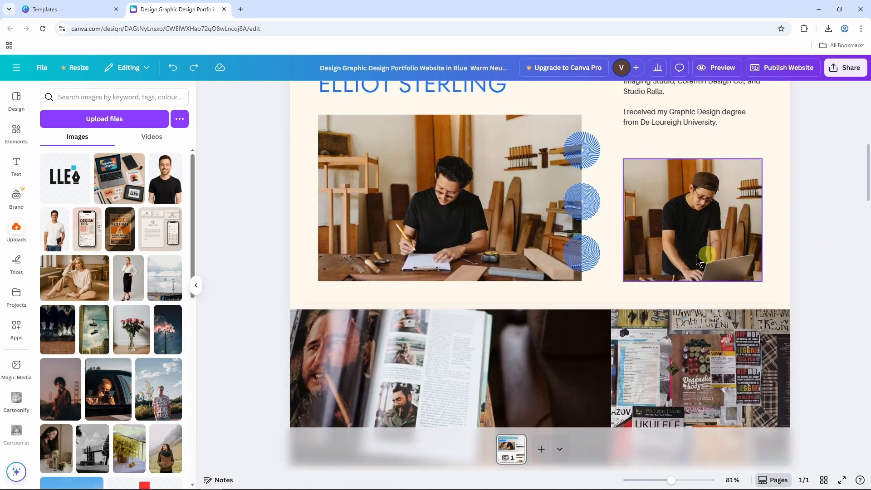
scroll(500, 252, up, 2)
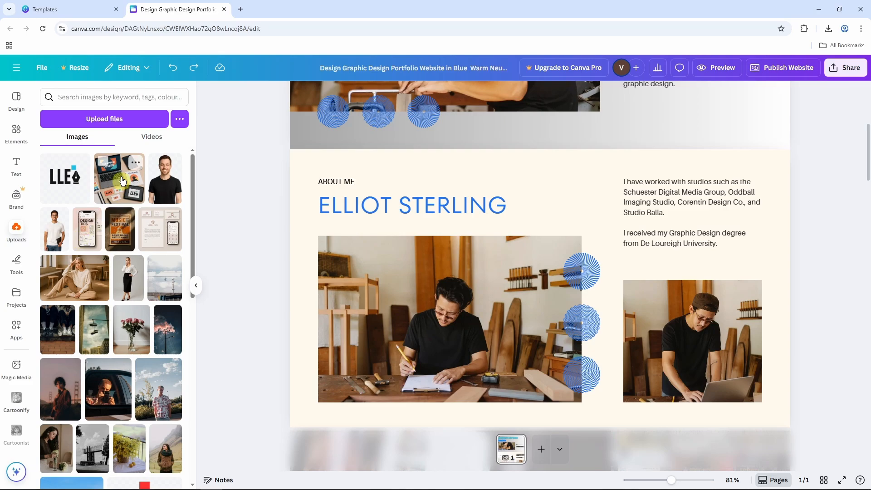
click(125, 121)
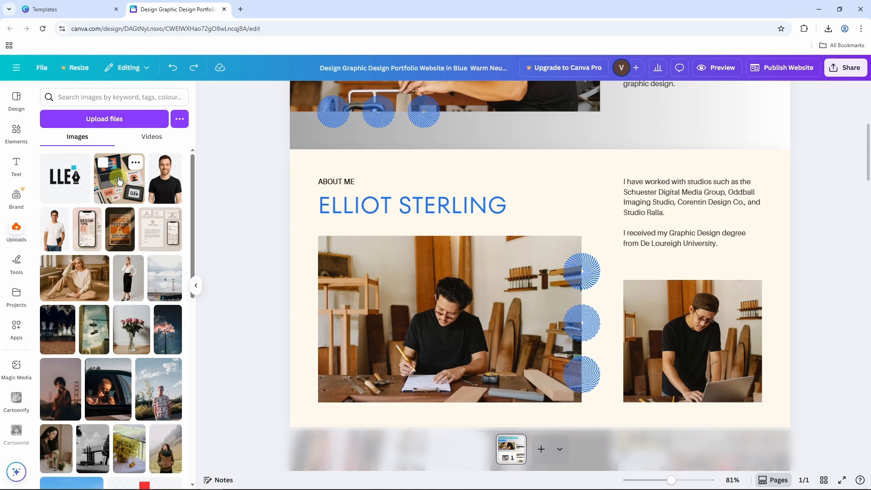
drag(119, 178, 492, 330)
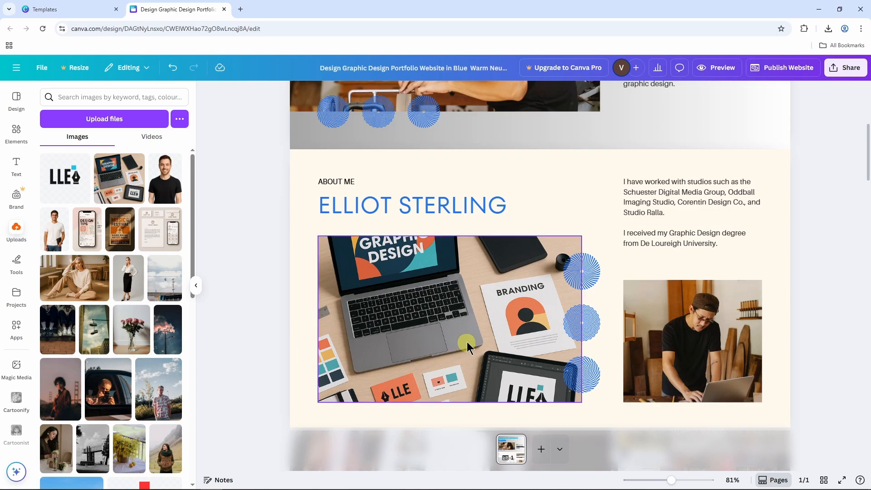
Reposition the workspace image downwards within its crop frame so that the whole laptop screen shows.
double_click(469, 314)
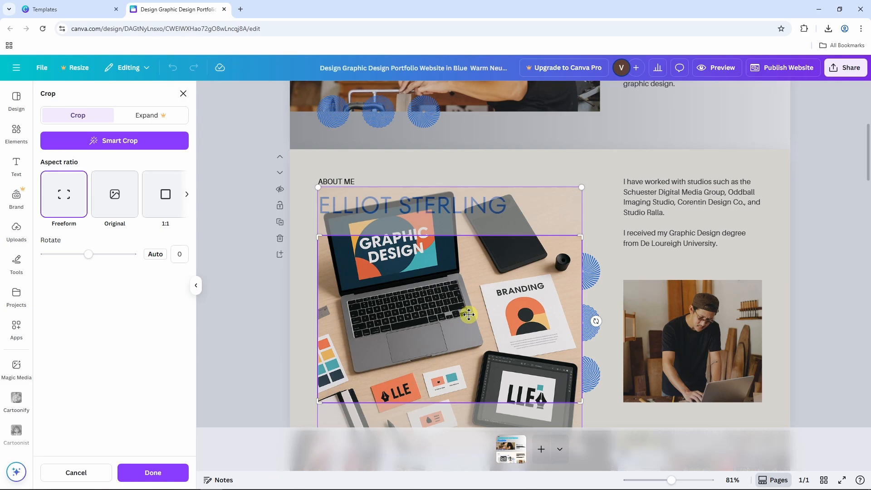
drag(462, 259, 460, 308)
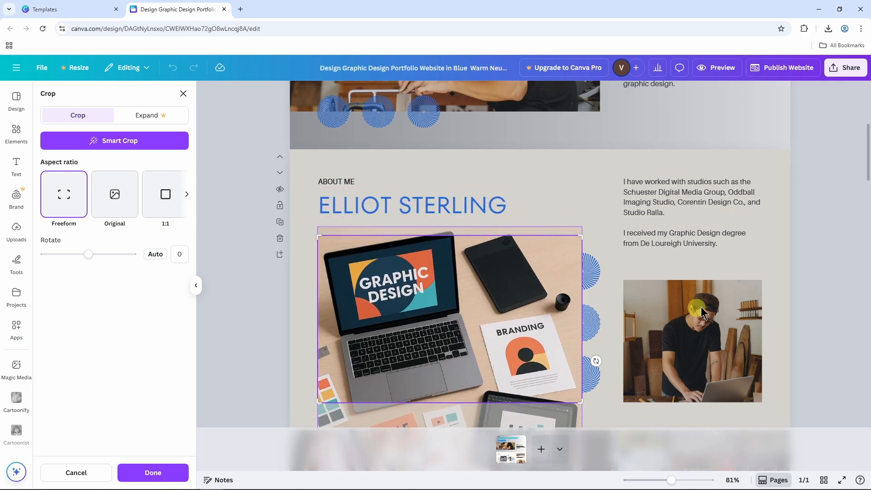
click(816, 251)
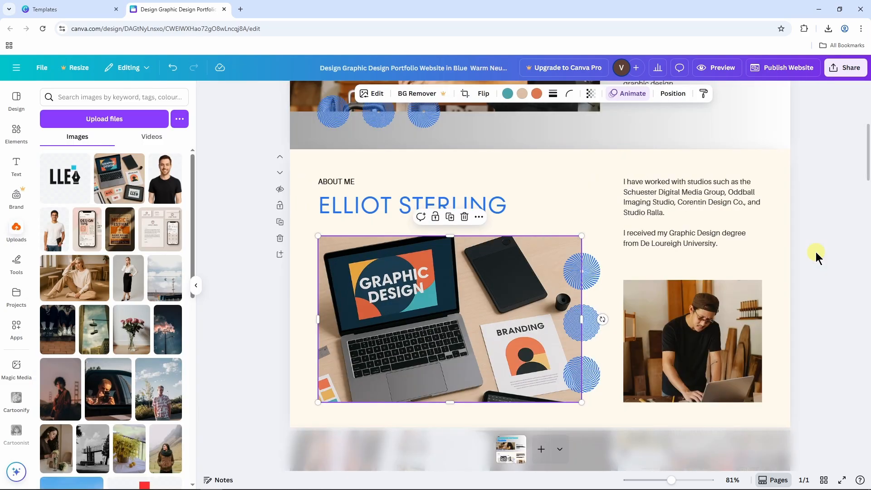
click(816, 252)
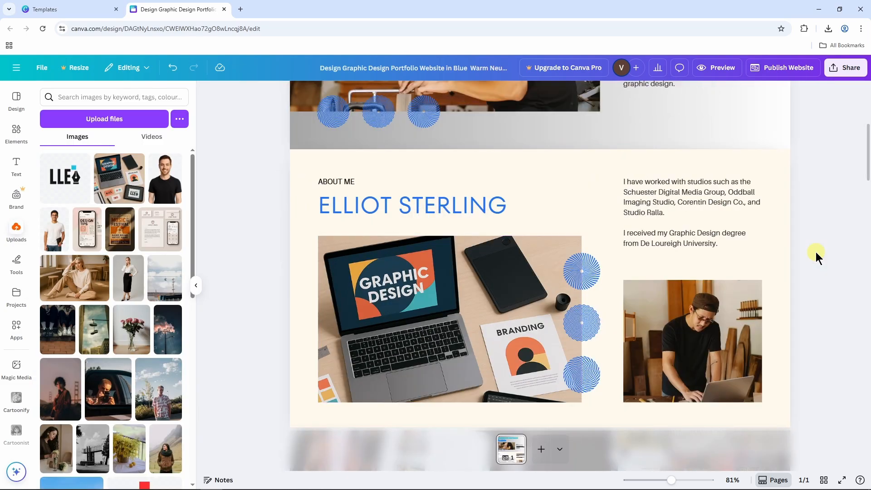
scroll(816, 252, down, 10)
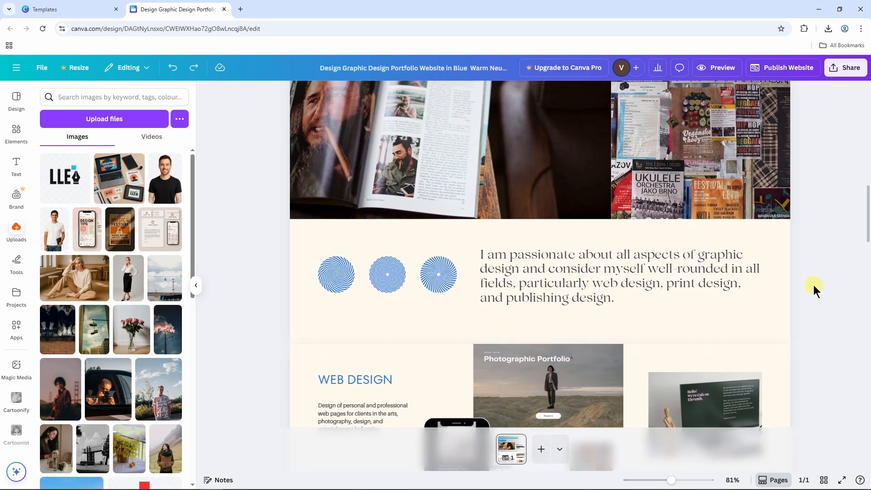
scroll(770, 313, down, 4)
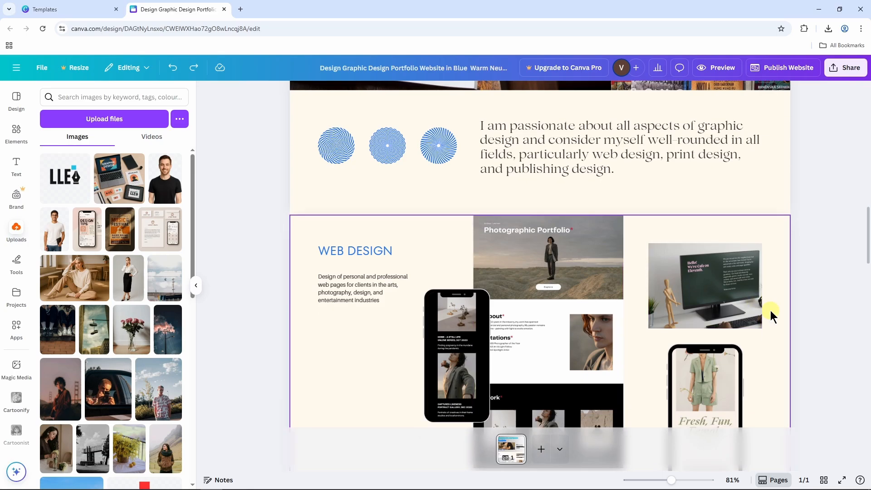
scroll(771, 315, up, 4)
scroll(771, 315, up, 12)
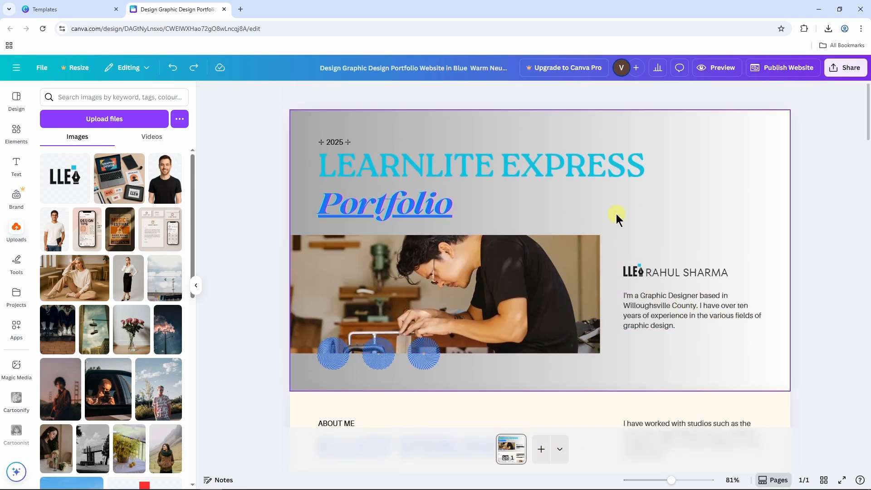
Add the Creative Portfolio cover from the Freelance Creative Portfolio Website template as a new section.
click(17, 100)
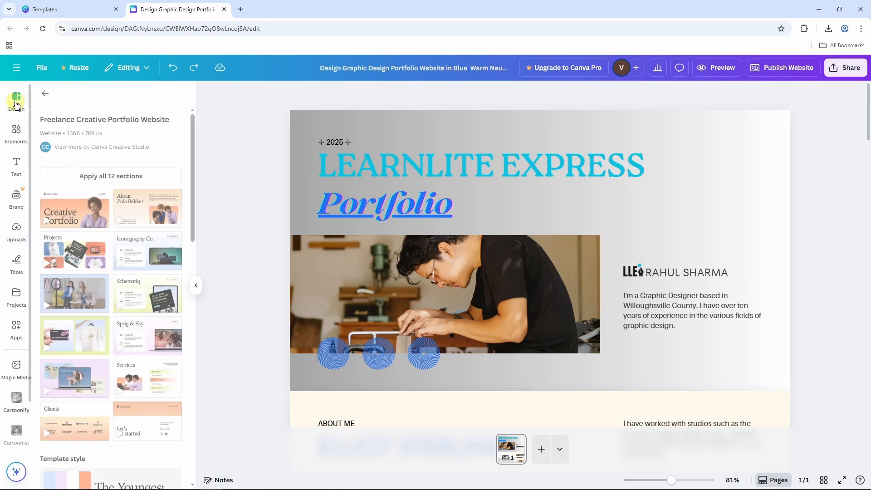
scroll(137, 207, down, 3)
scroll(141, 214, up, 3)
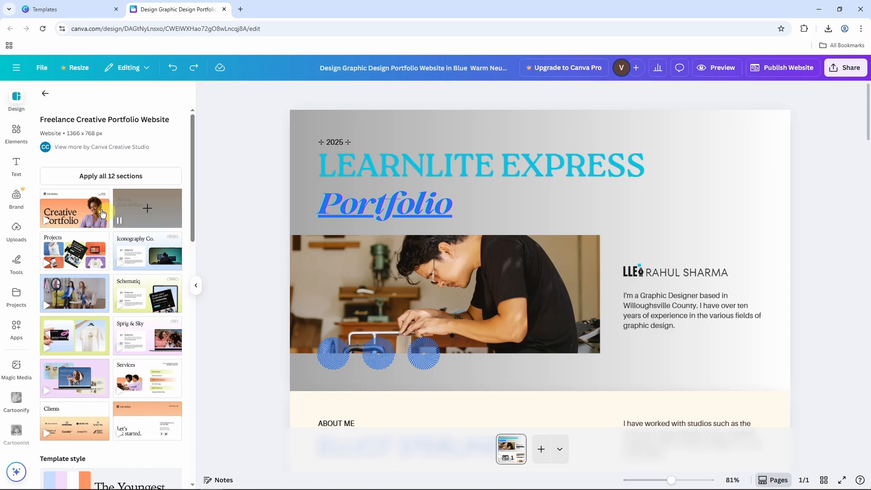
drag(78, 218, 443, 200)
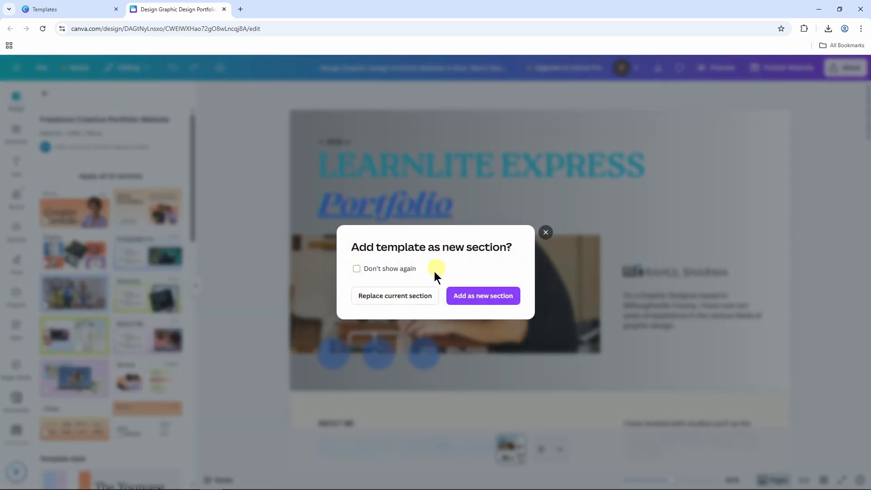
click(483, 302)
click(484, 299)
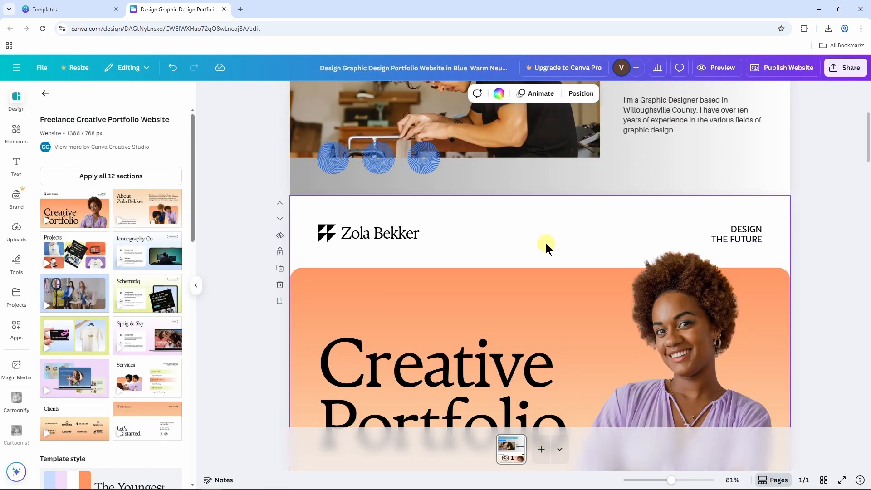
Move the new Creative Portfolio section above the grey header section so that it opens the page.
scroll(546, 243, up, 4)
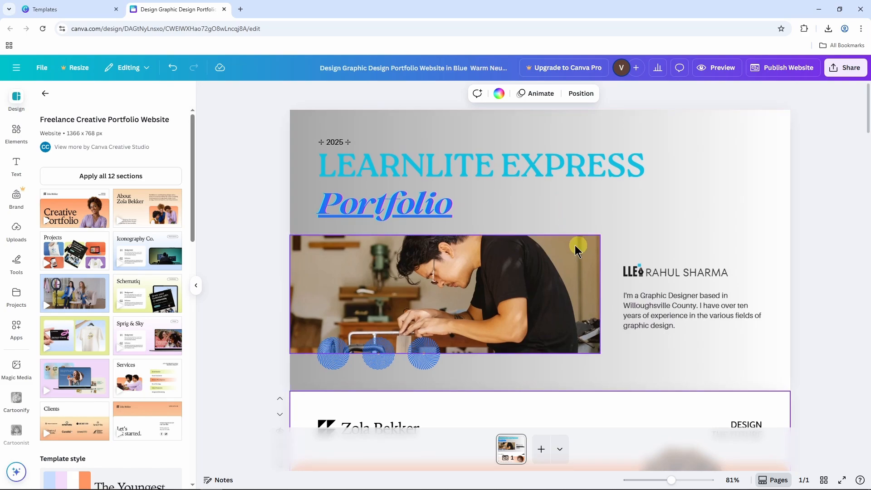
scroll(609, 216, down, 4)
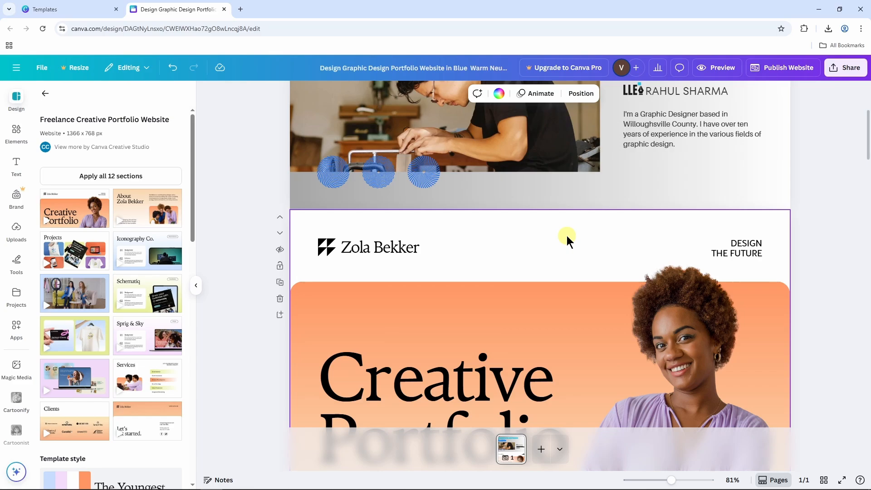
click(280, 222)
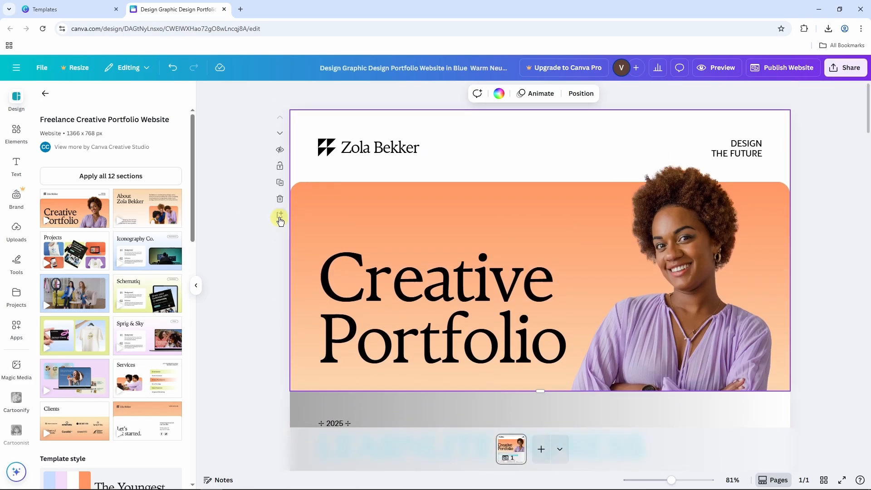
click(281, 151)
click(282, 152)
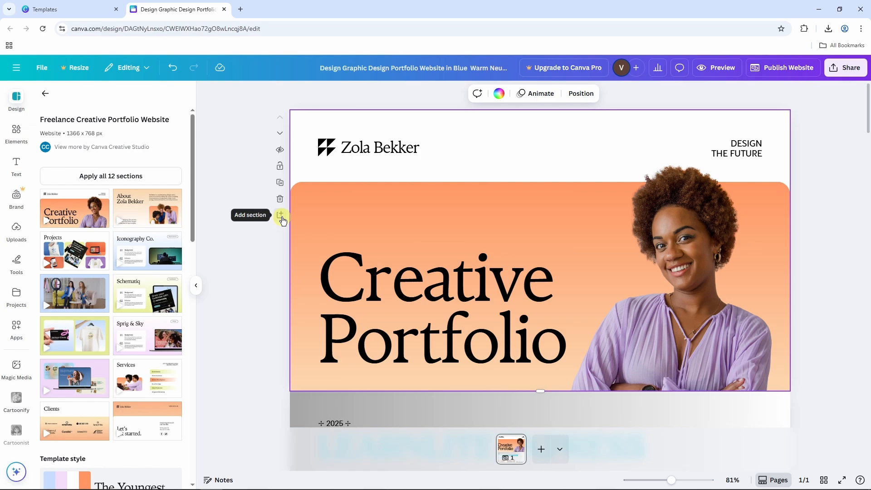
Replace the Creative Portfolio heading with LEARNLITE EXPRESS and widen its text box so each word fits on one line.
scroll(525, 224, down, 2)
double_click(530, 227)
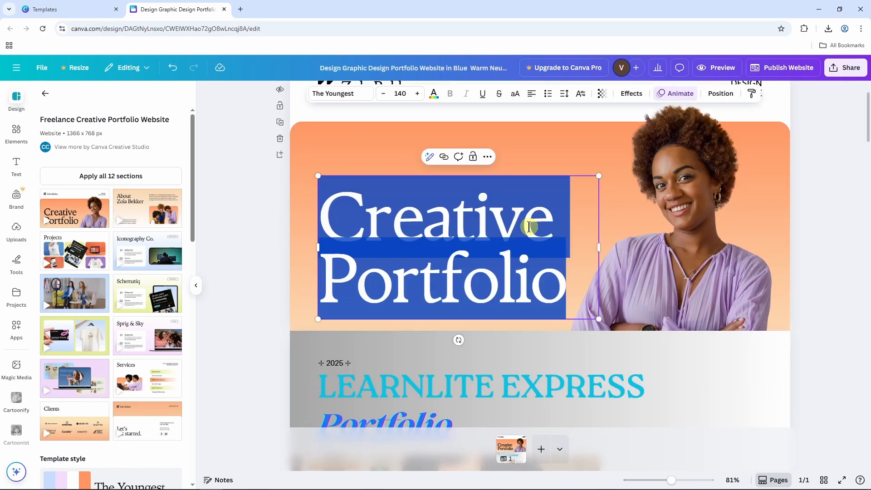
text(LEARNL)
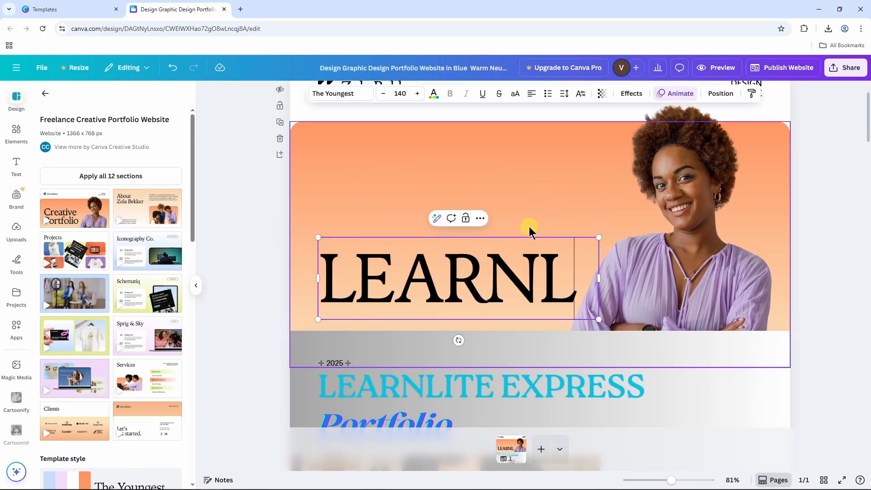
text(ITE EXP)
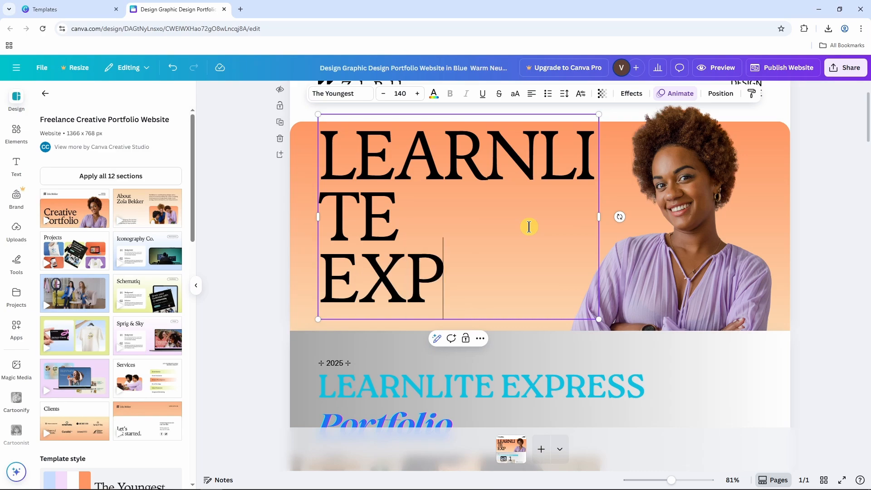
text(RESS)
drag(599, 216, 693, 218)
Reduce the LEARNLITE EXPRESS heading's font size and move it up to about mid-height in the orange banner.
drag(610, 272, 403, 120)
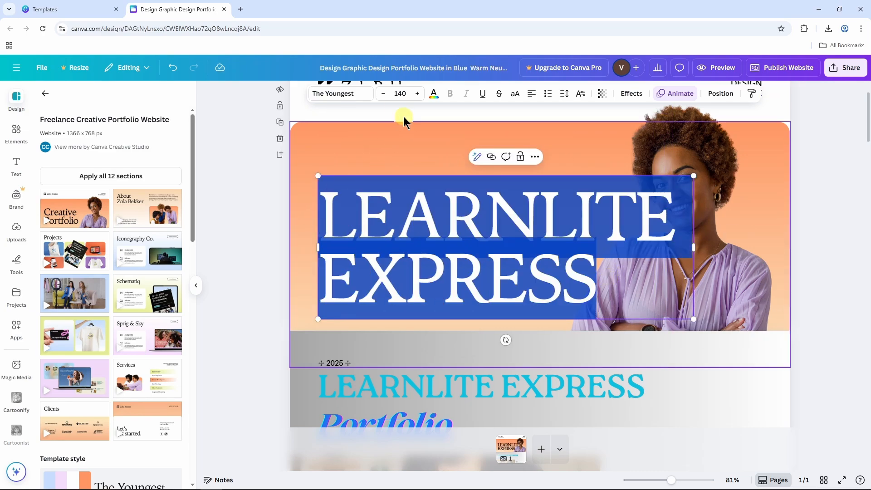
click(384, 93)
click(383, 94)
click(384, 94)
click(383, 93)
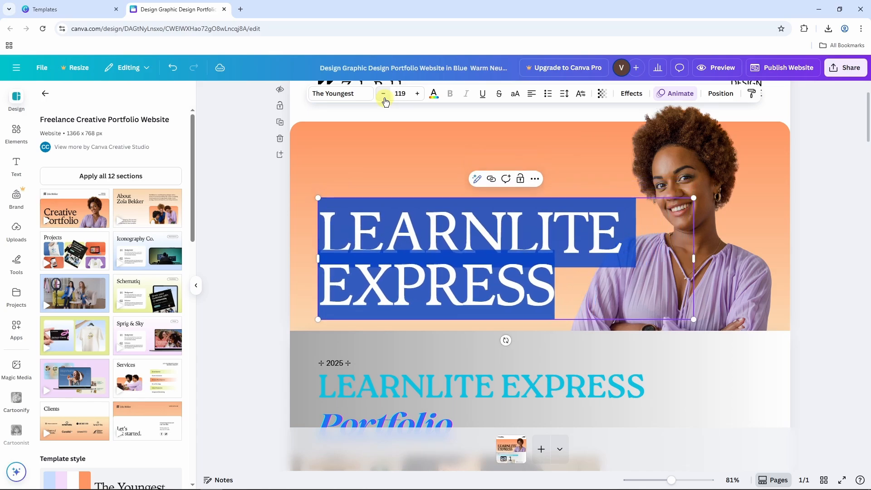
click(383, 93)
drag(608, 230, 597, 185)
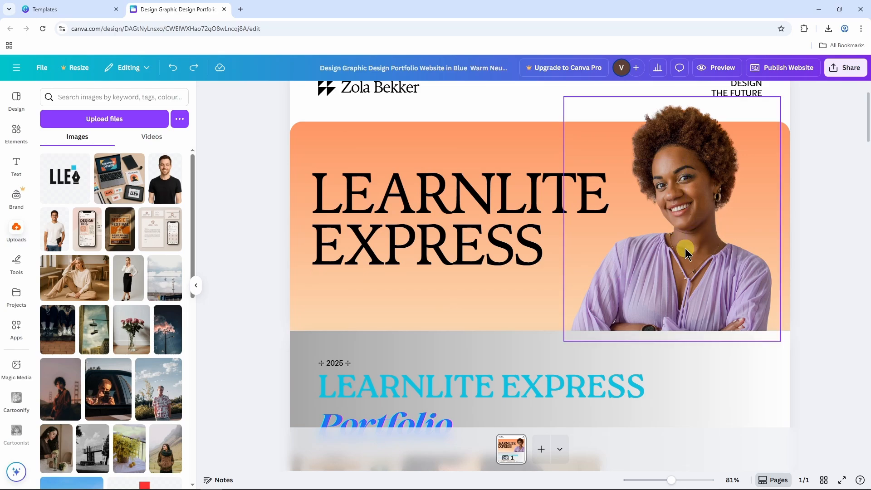
Replace the woman's portrait in the orange banner with the uploaded photo of the man in a black T-shirt.
click(699, 250)
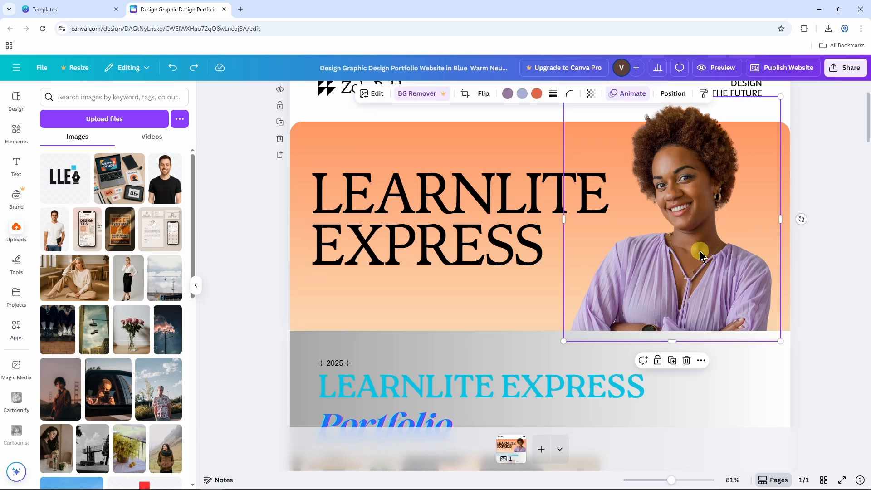
key(Delete)
drag(165, 179, 567, 73)
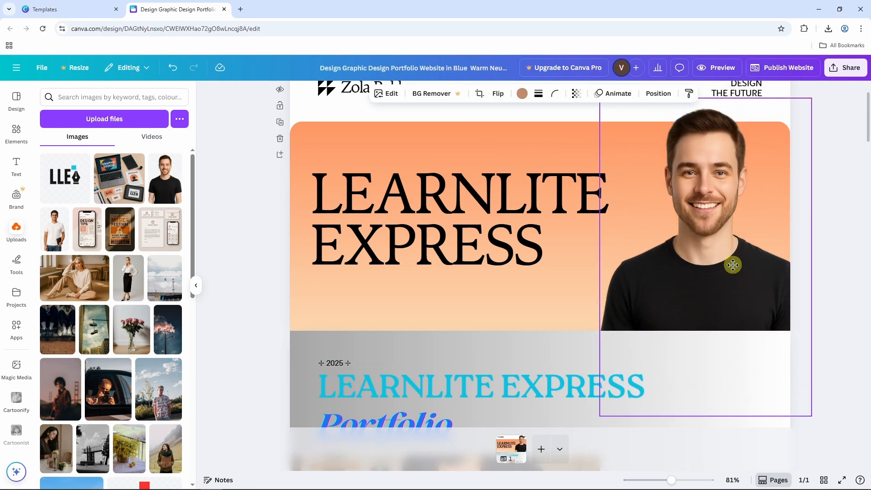
click(823, 217)
scroll(822, 217, up, 2)
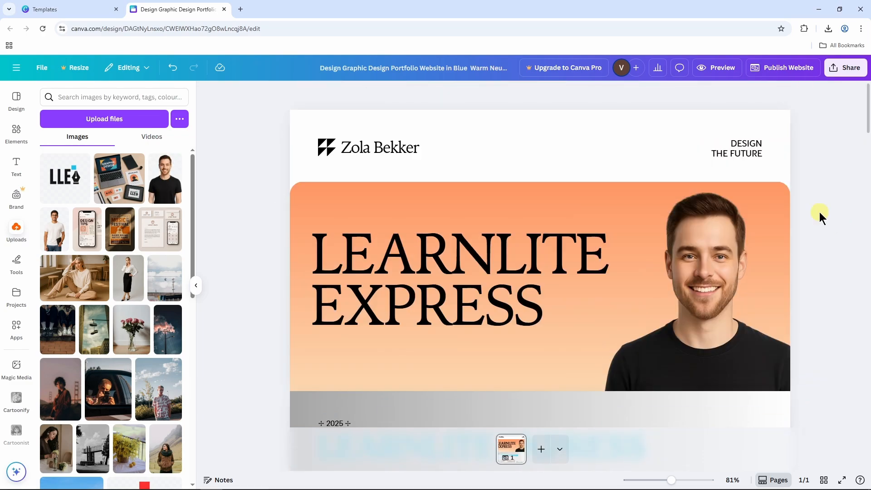
Review the whole page down to the phone and e-mail details in the Work with me section.
scroll(820, 212, down, 10)
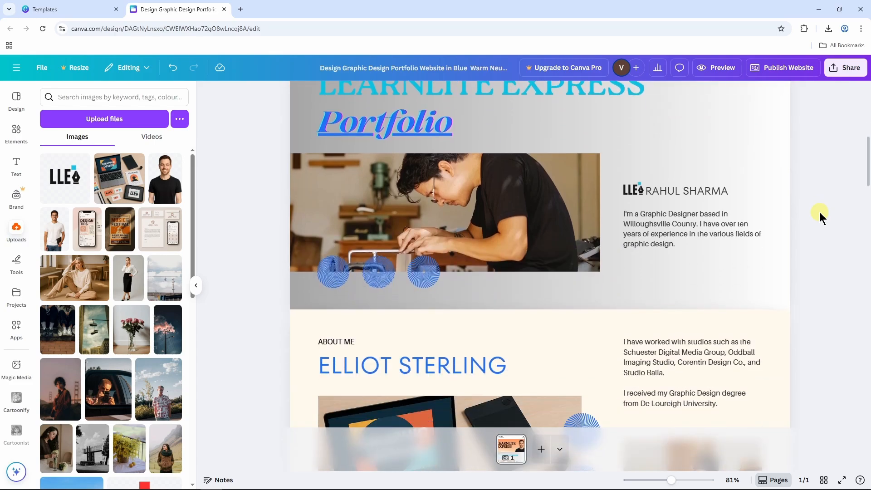
scroll(819, 211, down, 10)
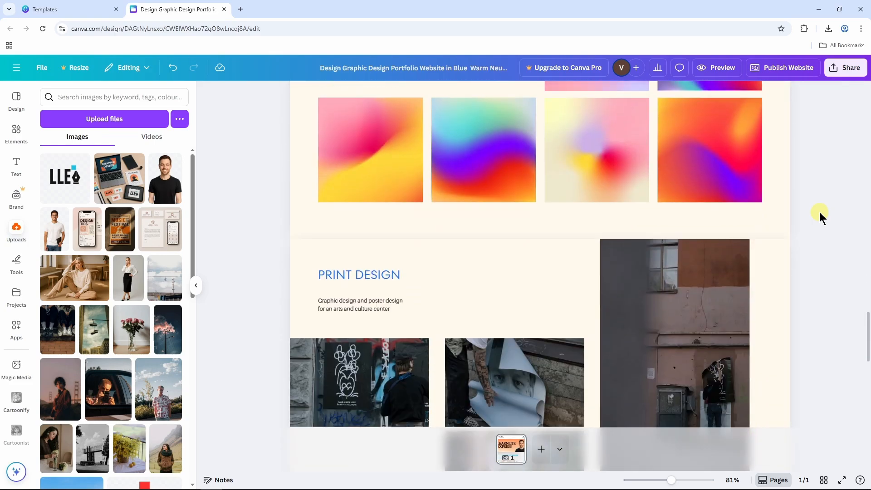
scroll(819, 212, down, 5)
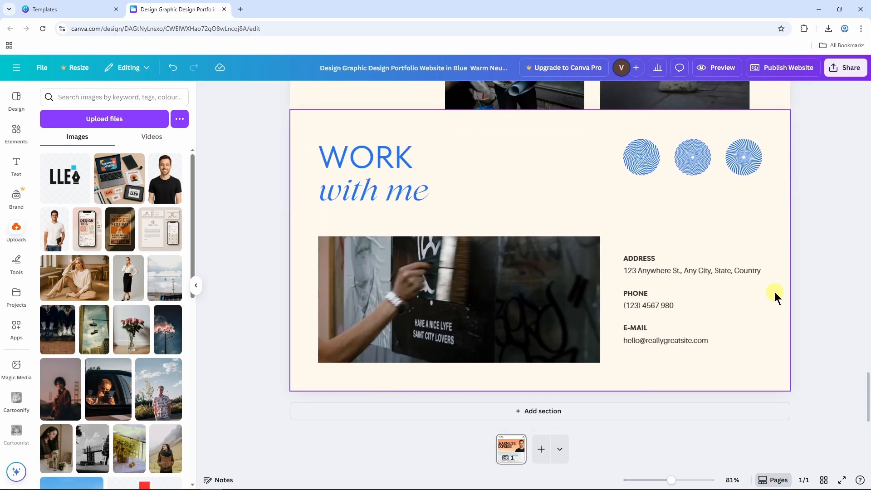
double_click(660, 305)
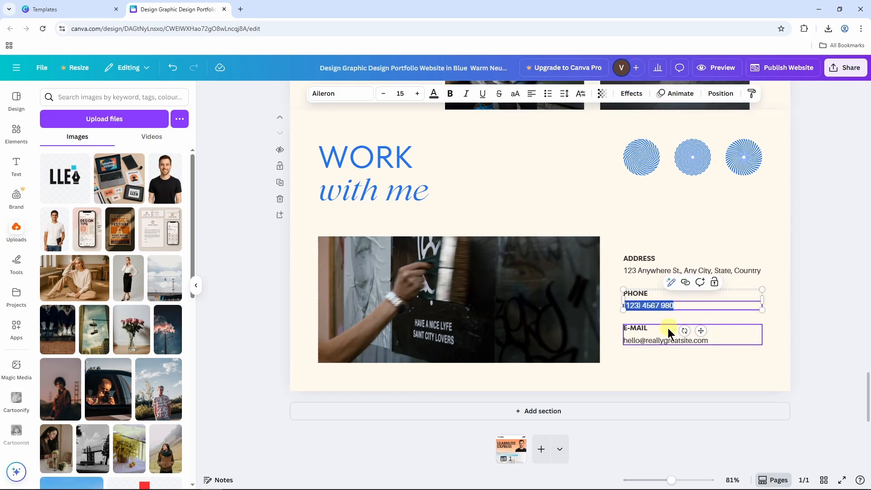
double_click(663, 340)
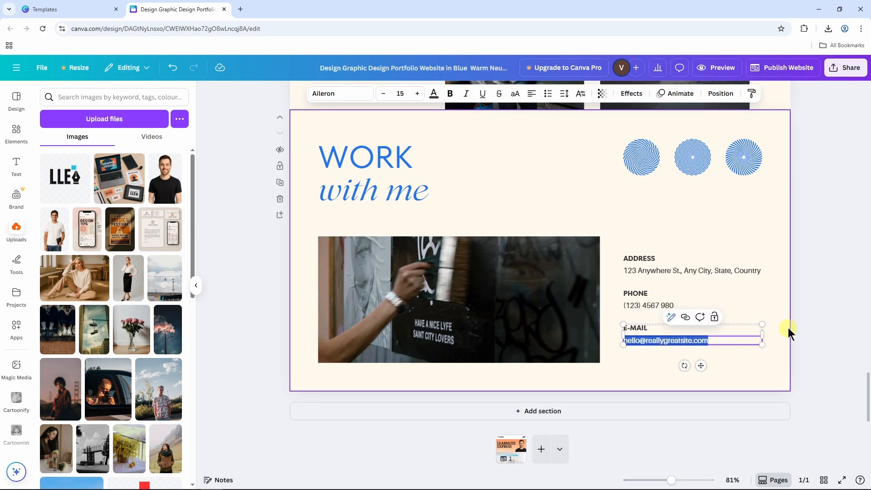
click(807, 301)
scroll(807, 301, up, 15)
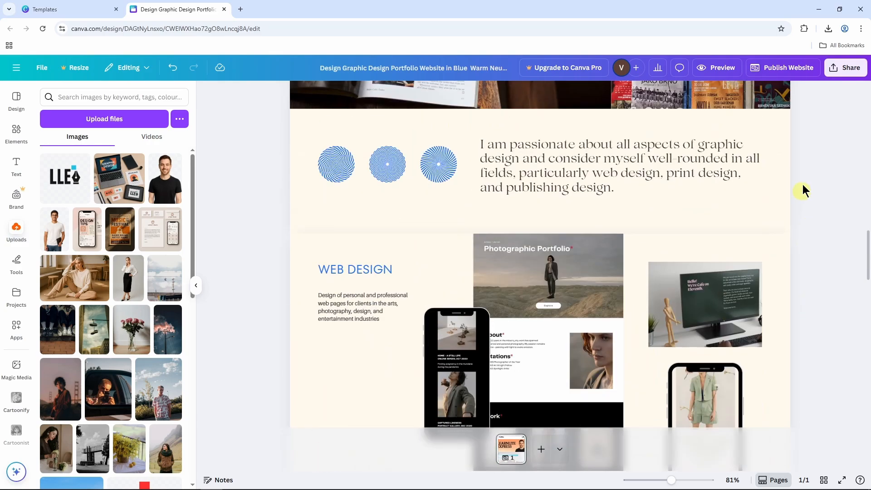
scroll(803, 172, up, 15)
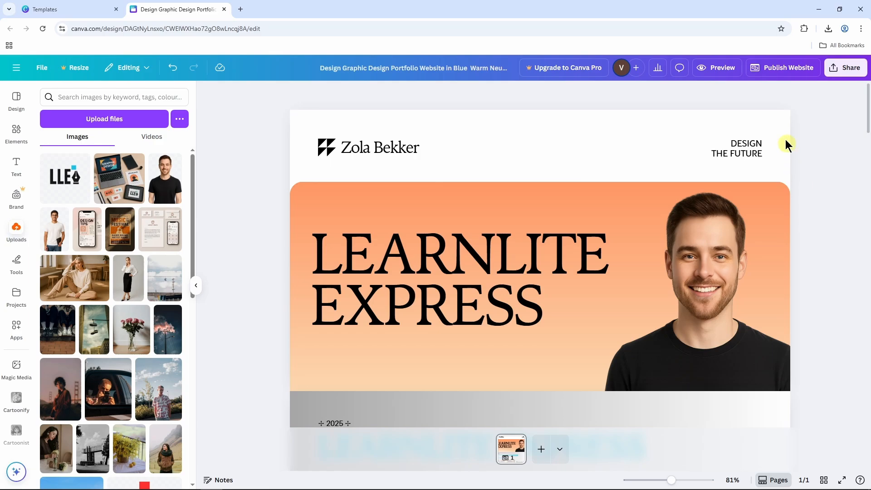
Preview the website in desktop view and look through its sections.
click(717, 71)
scroll(658, 236, down, 10)
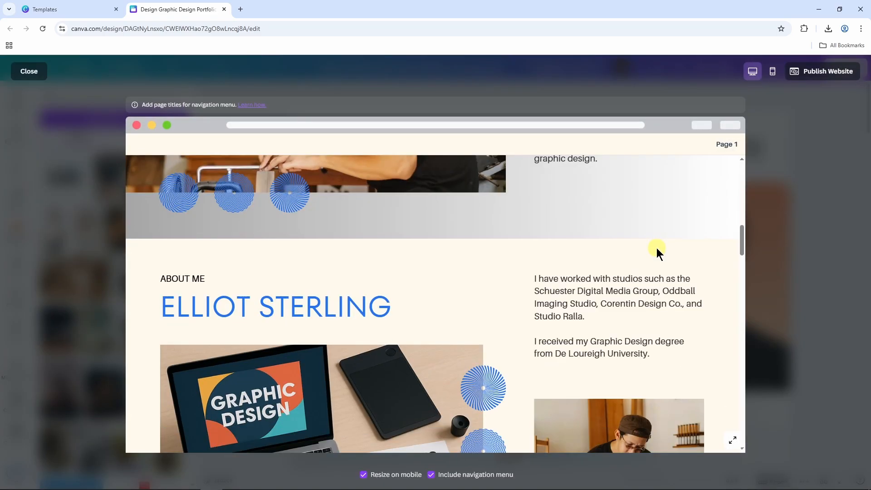
scroll(657, 250, down, 10)
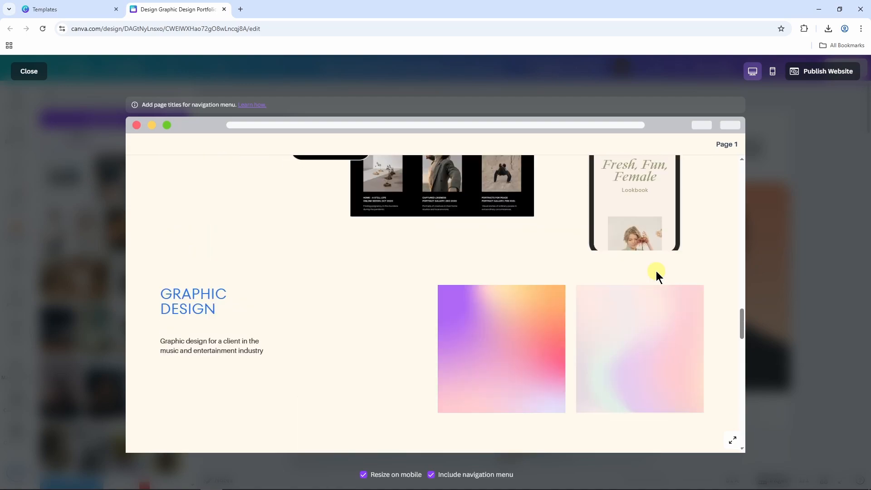
scroll(656, 271, up, 20)
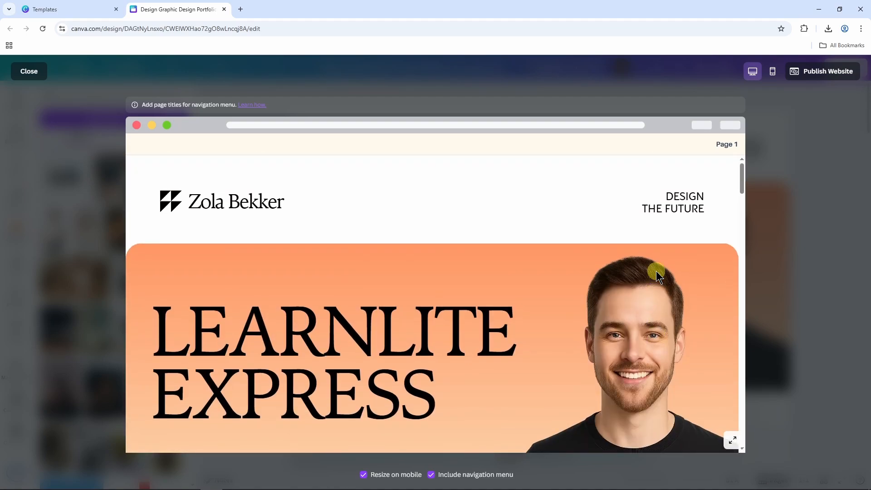
Check the mobile preview of the website from the cover down to the Work with me section.
click(772, 71)
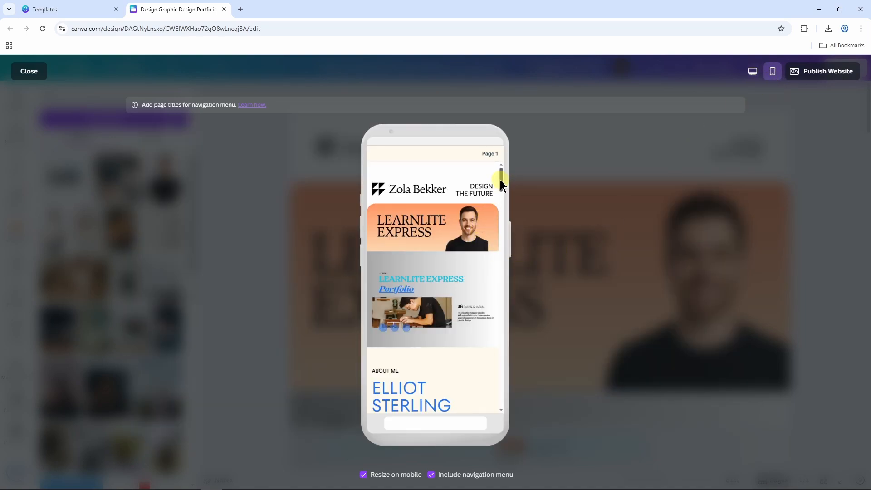
scroll(500, 179, down, 7)
drag(499, 226, 492, 383)
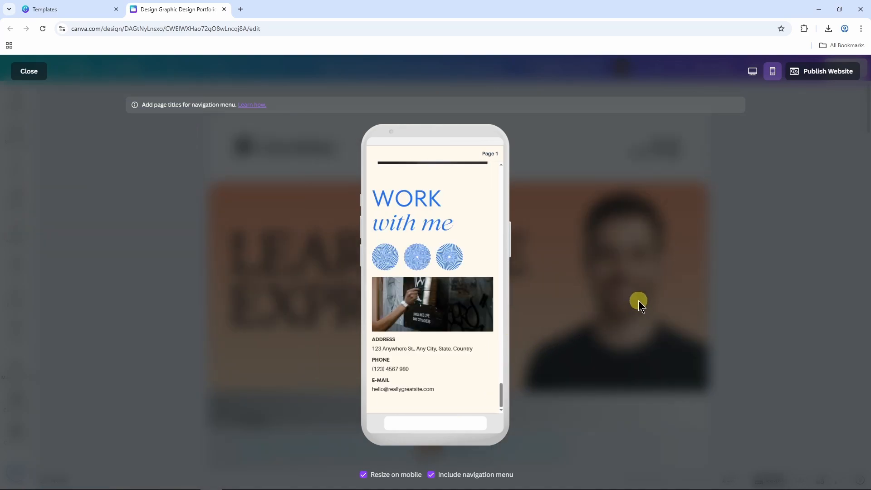
Start publishing the website and change the path of its site address to "learnlite".
click(819, 74)
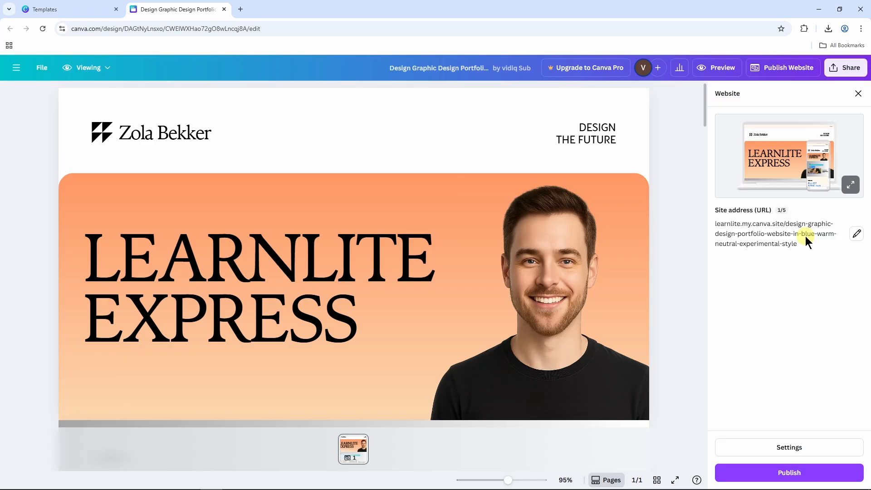
click(857, 235)
click(789, 247)
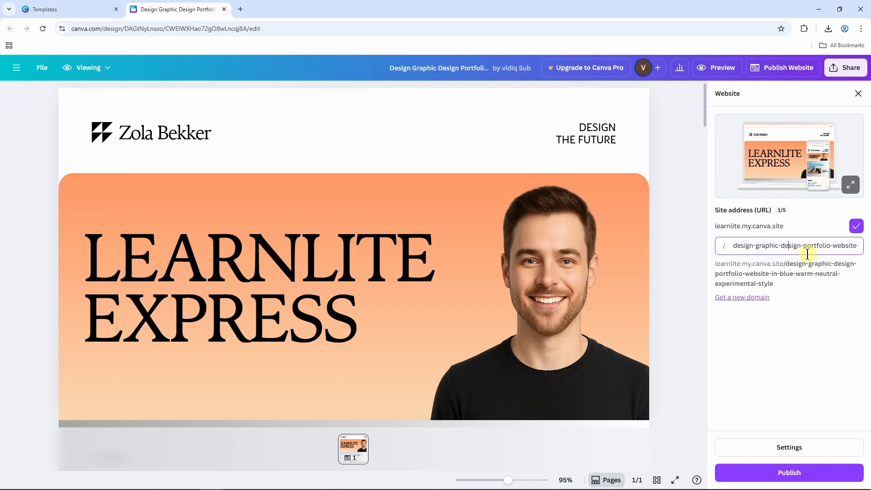
key(ctrl+a)
key(BackSpace)
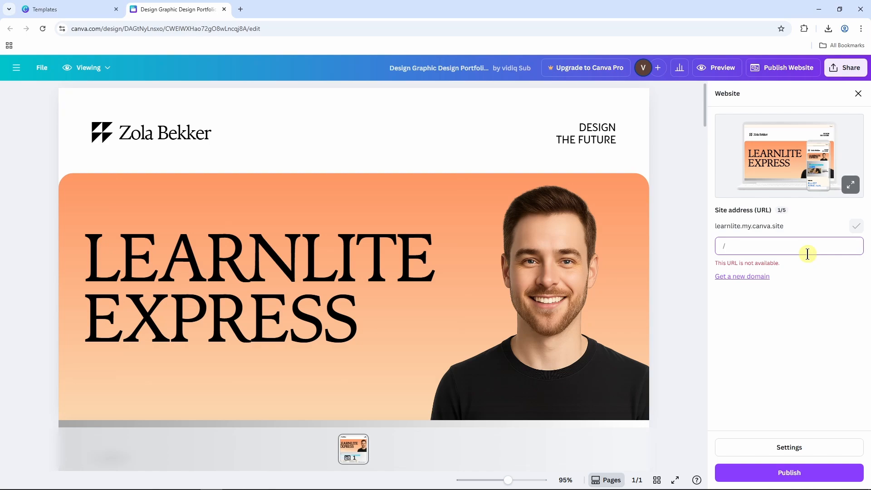
text(learnlite)
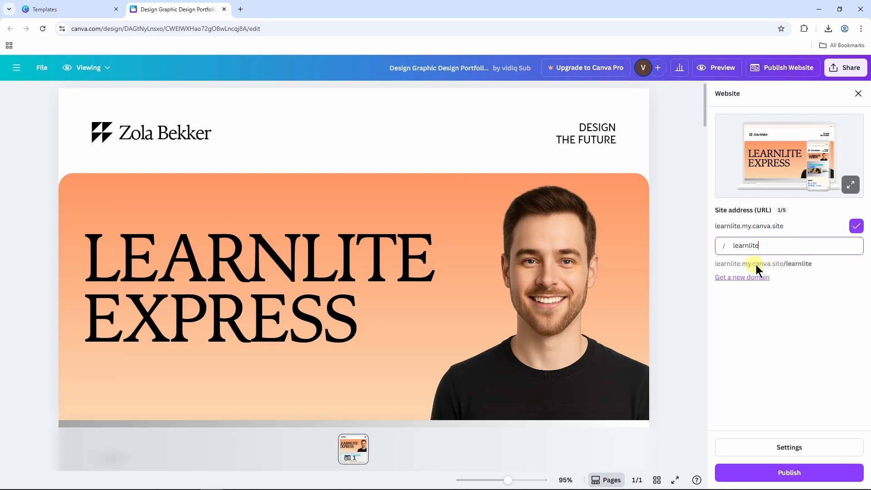
click(857, 227)
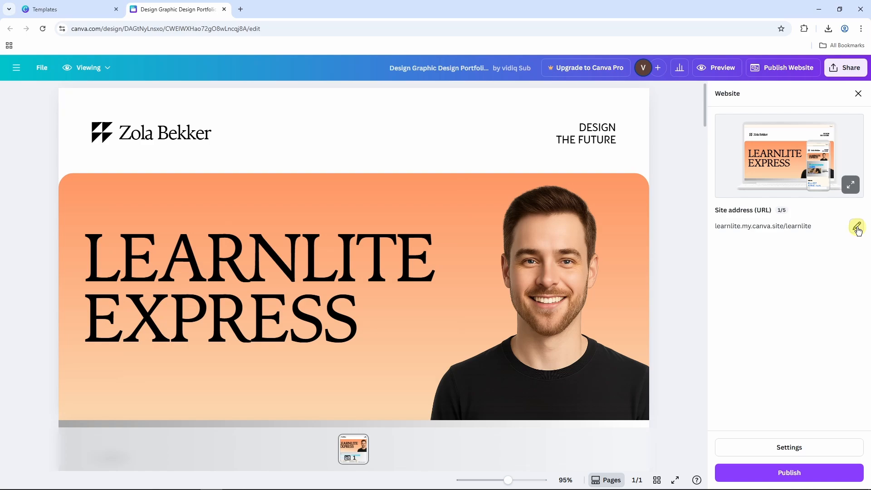
Inspect the website's publishing settings, switching the social media link preview on and back off.
click(786, 444)
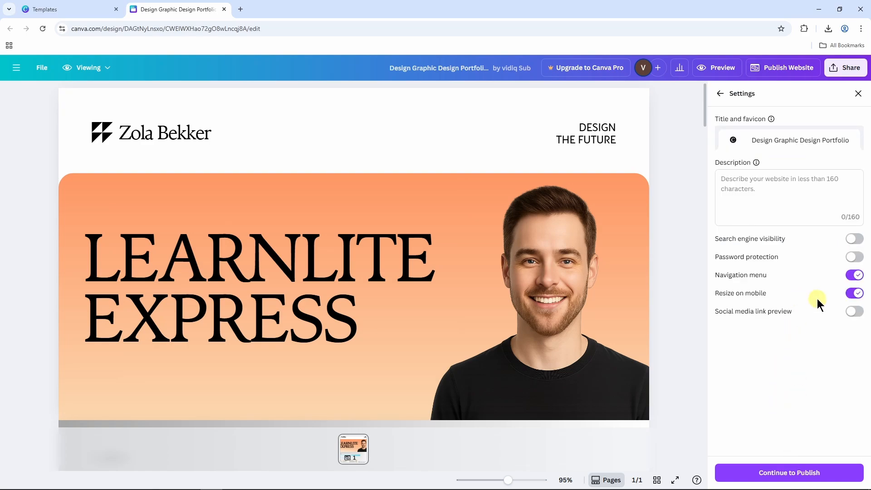
click(750, 185)
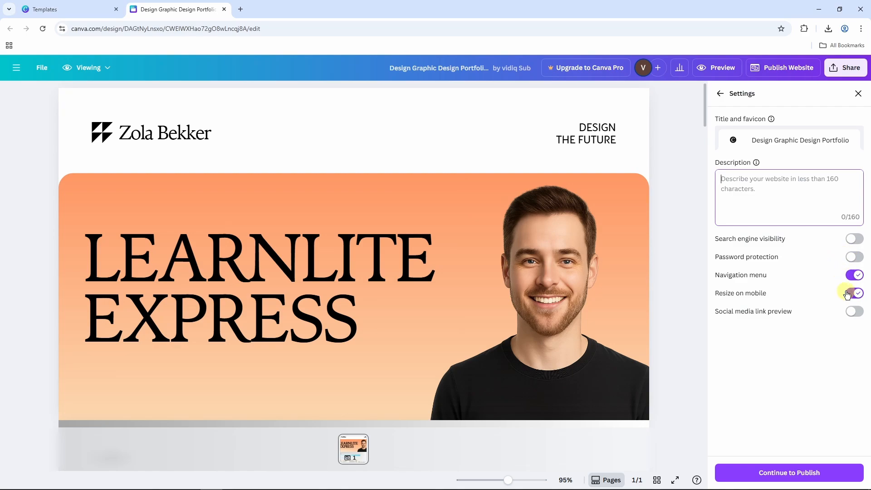
click(854, 313)
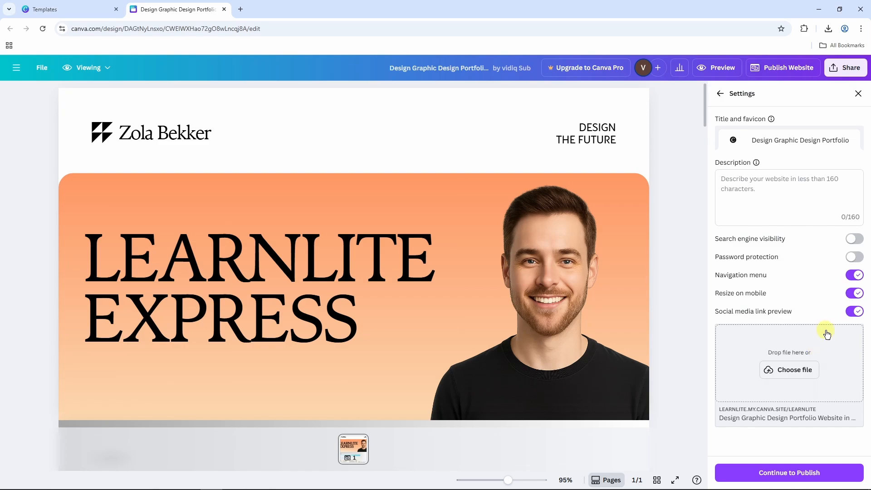
click(858, 313)
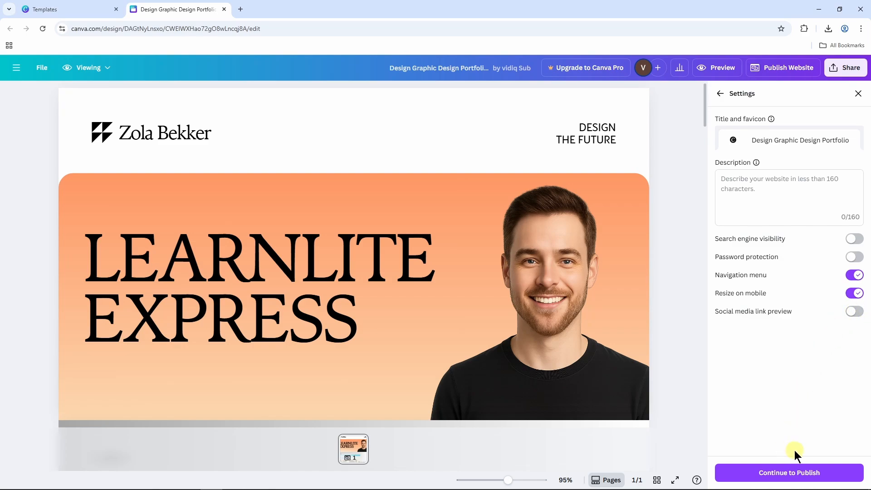
Publish the website and copy its live address.
click(791, 471)
click(792, 470)
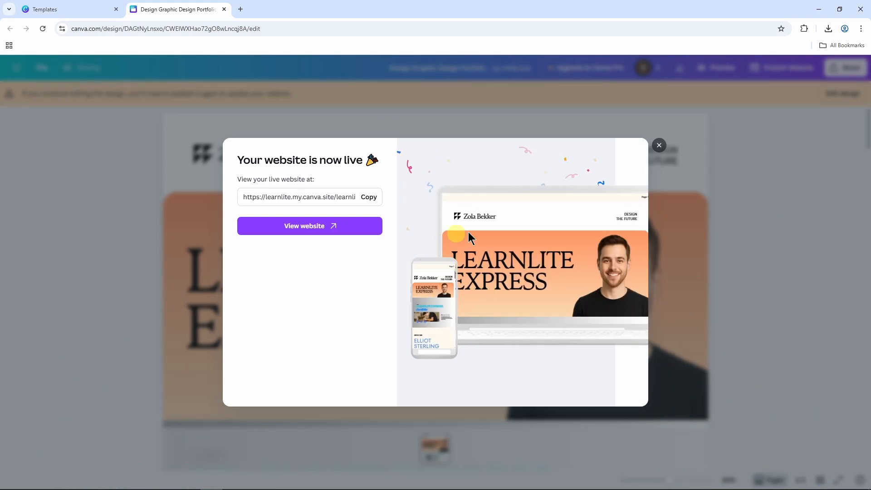
click(369, 197)
Open the copied live address in a new browser tab and look through the published page down to the About me section.
click(241, 9)
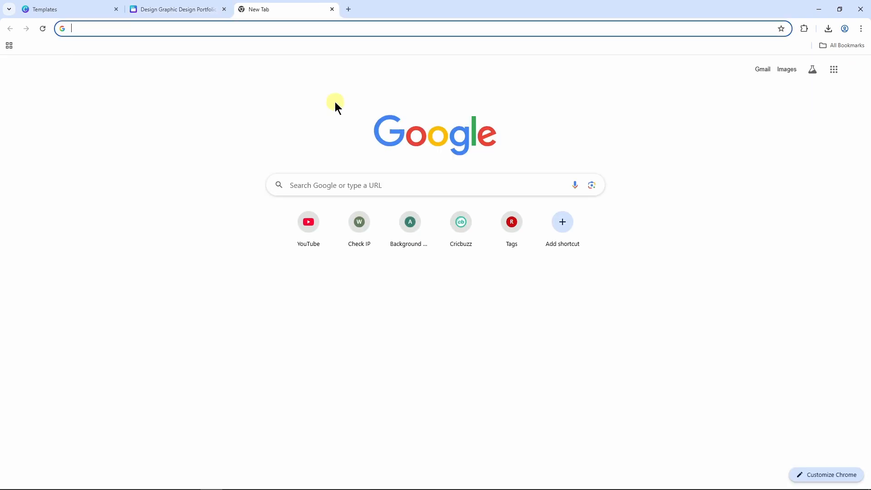
key(ctrl+v)
key(Return)
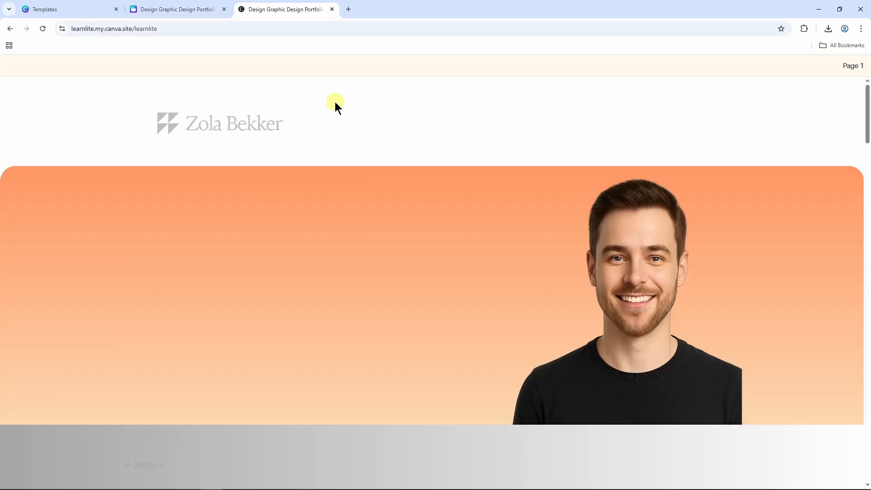
scroll(521, 191, down, 6)
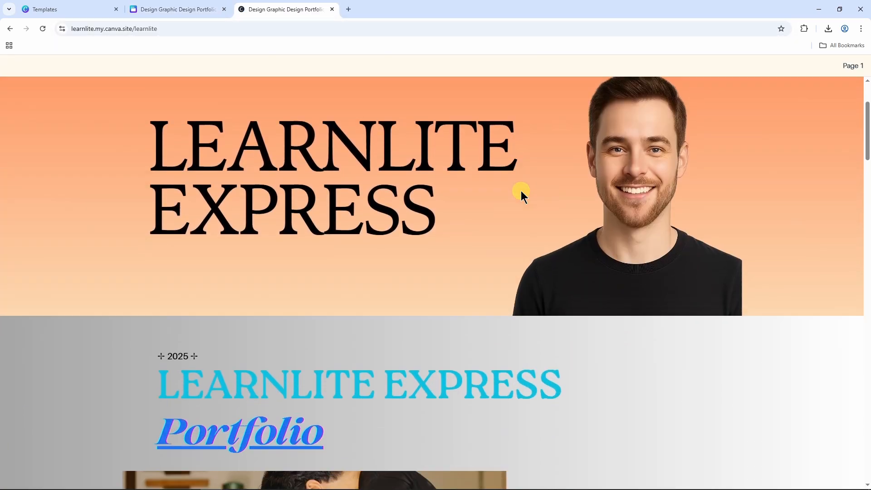
scroll(521, 191, down, 3)
scroll(521, 191, down, 3)
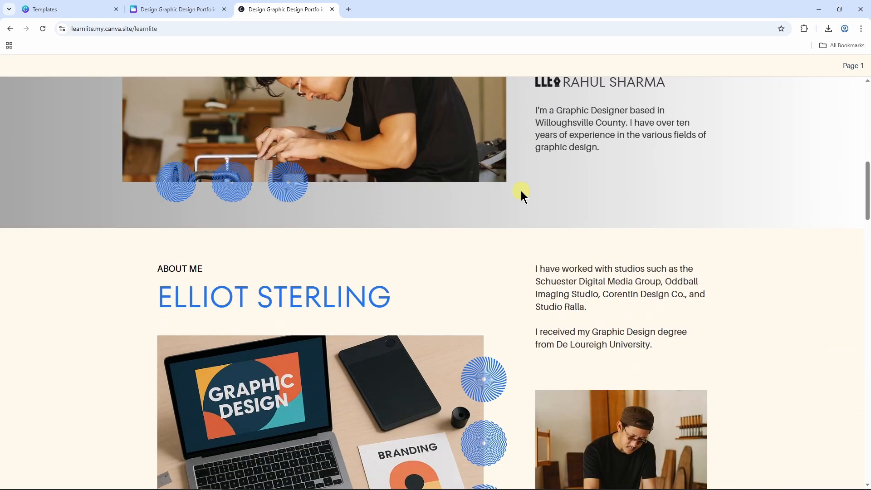